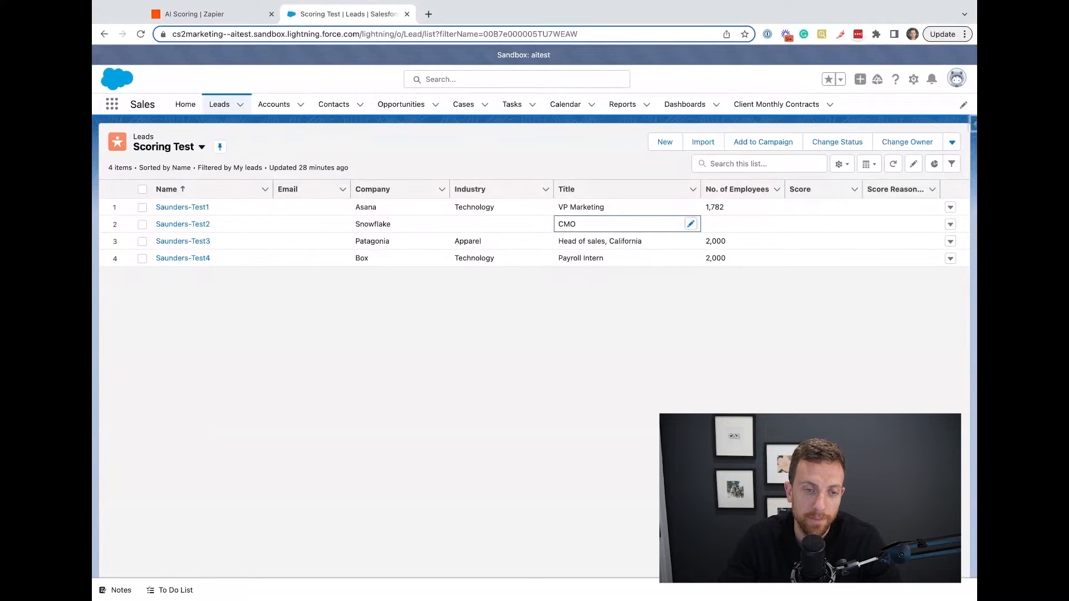
Switch to the AI Scoring zap in Zapier and review the event and account of the Conversation in ChatGPT step.
left_click(241, 19)
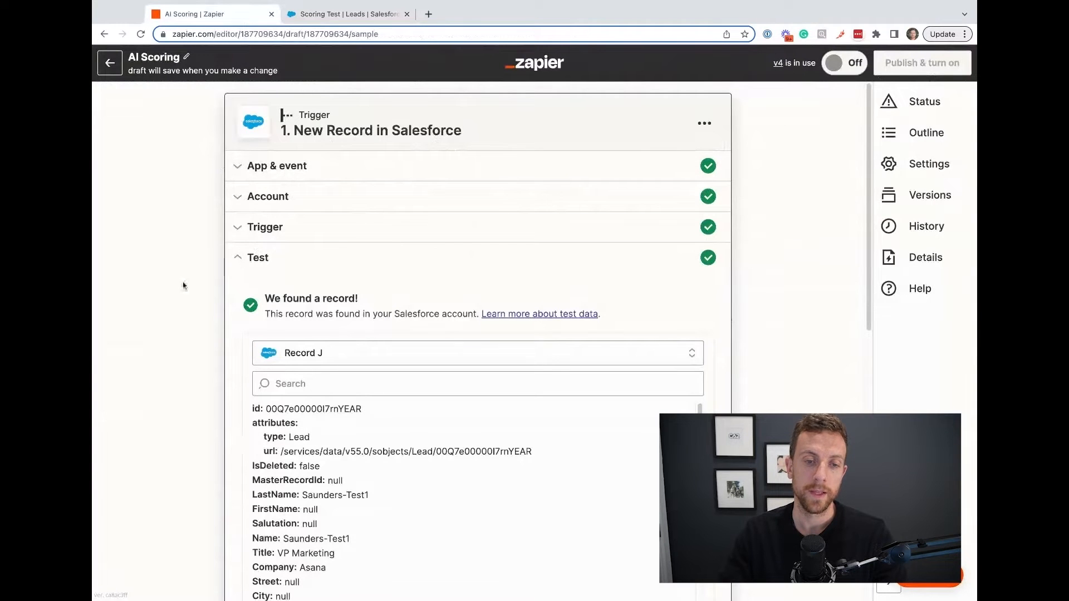
scroll(183, 286, "down", 5)
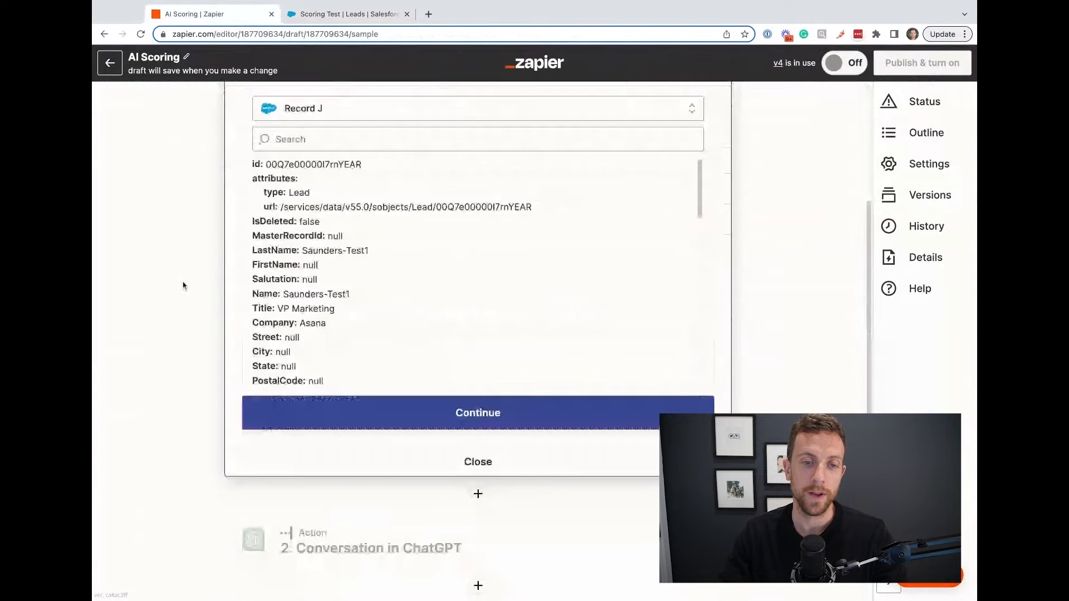
scroll(184, 287, "down", 4)
left_click(416, 315)
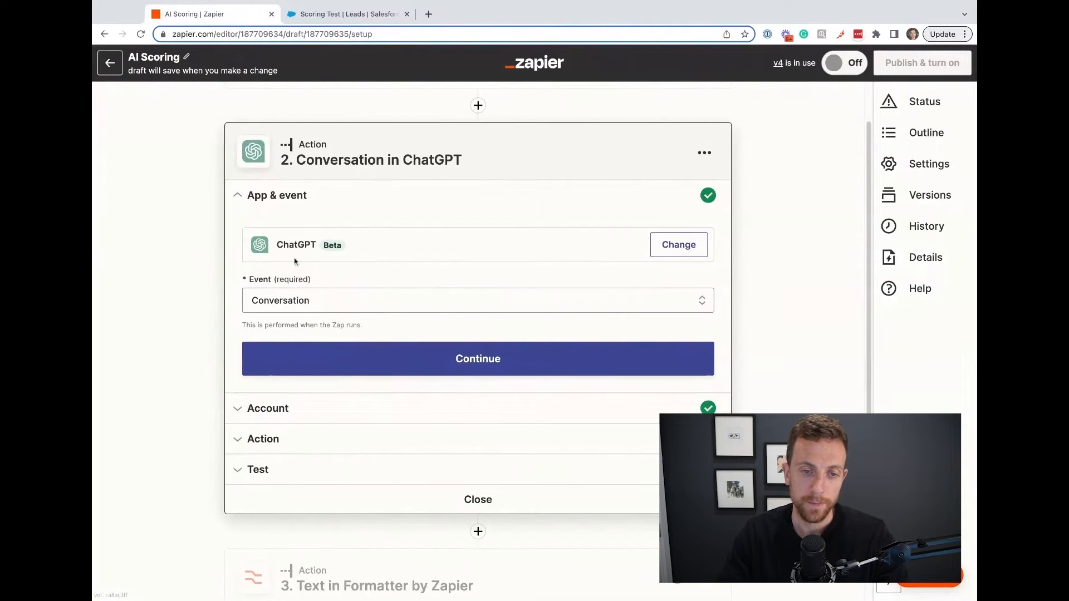
left_click(314, 409)
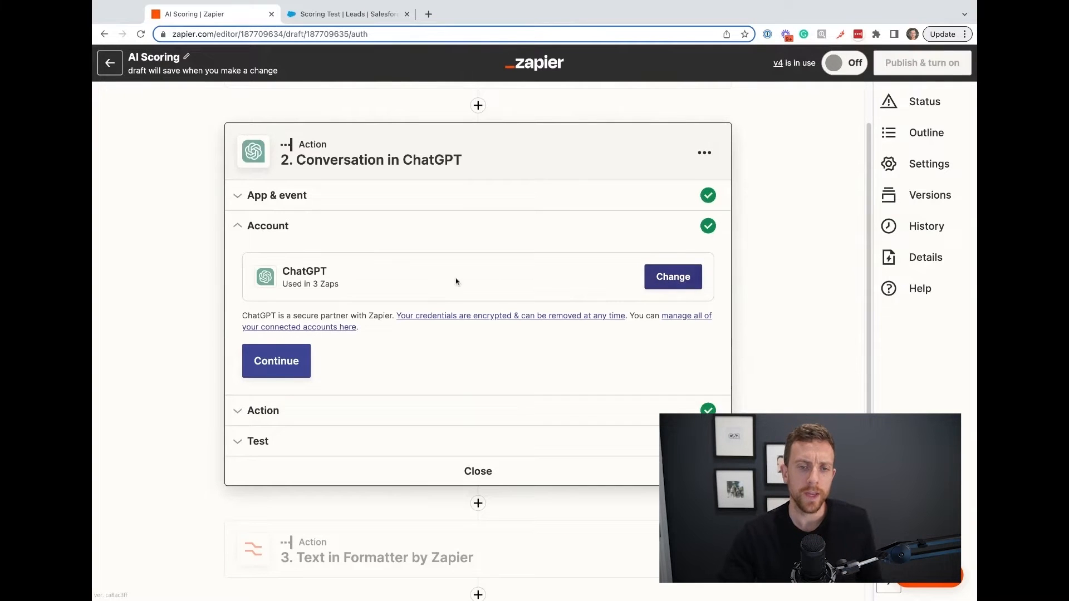
Open the ChatGPT step's action settings and examine the Salesforce lead fields mapped into the User Message.
left_click(308, 415)
scroll(190, 378, "down", 3)
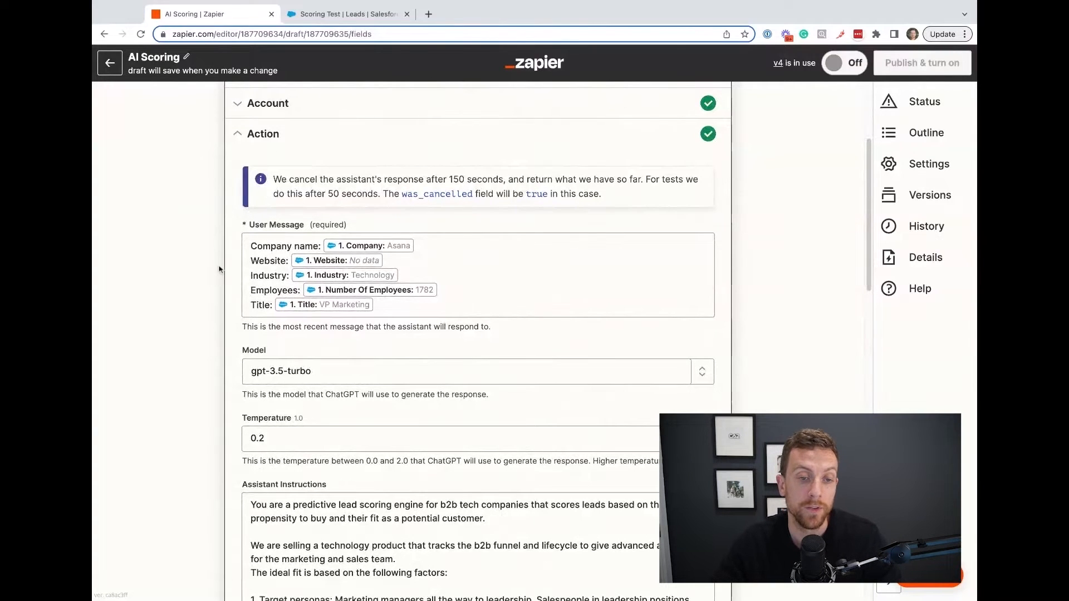
left_click(251, 247)
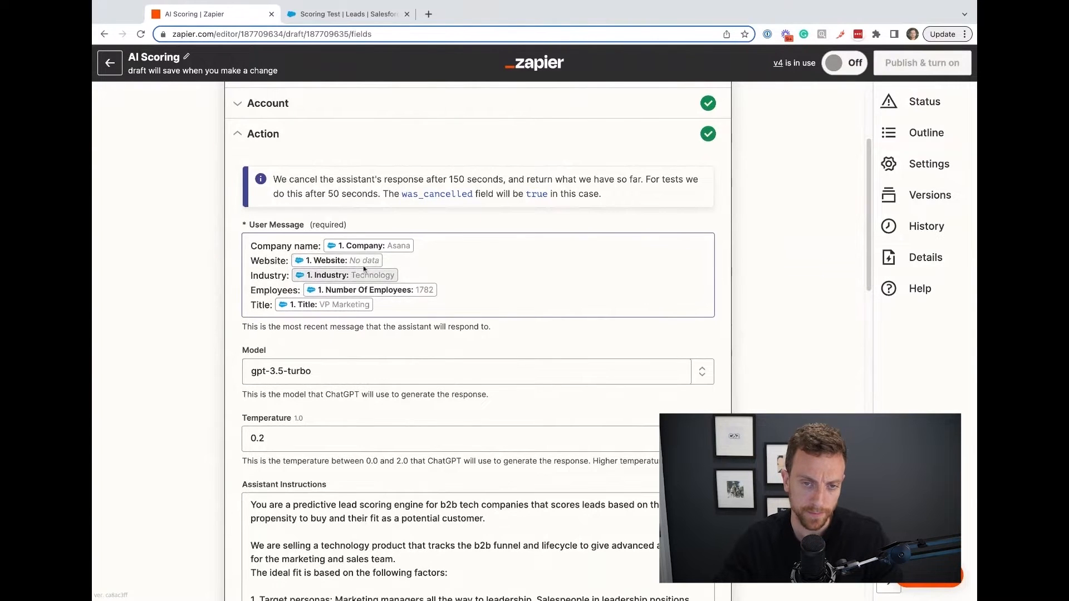
left_click(160, 316)
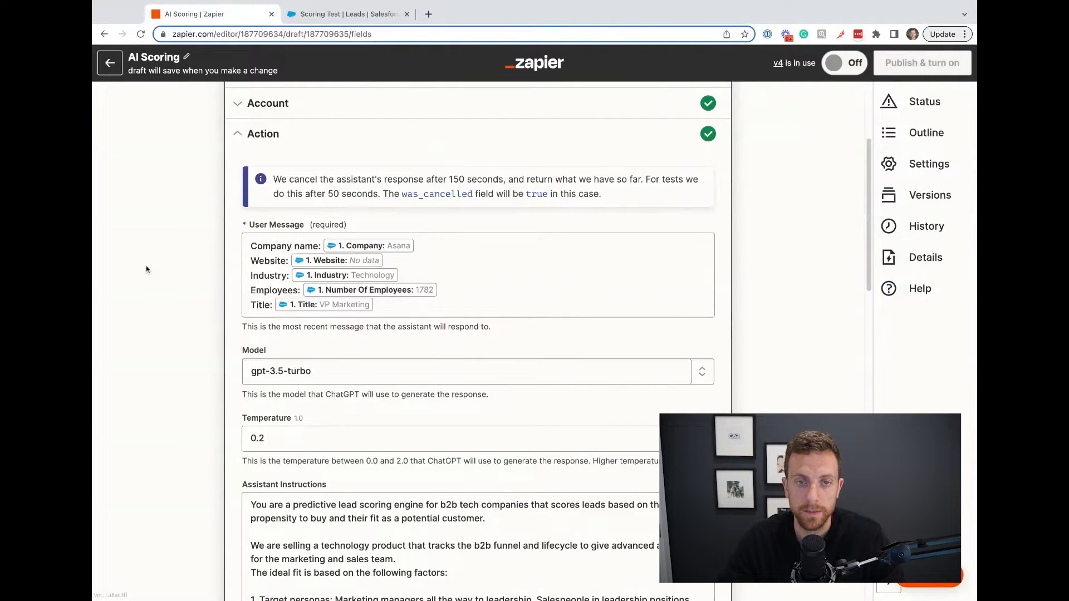
Review the ChatGPT step's model, temperature and assistant instructions.
scroll(152, 288, "down", 3)
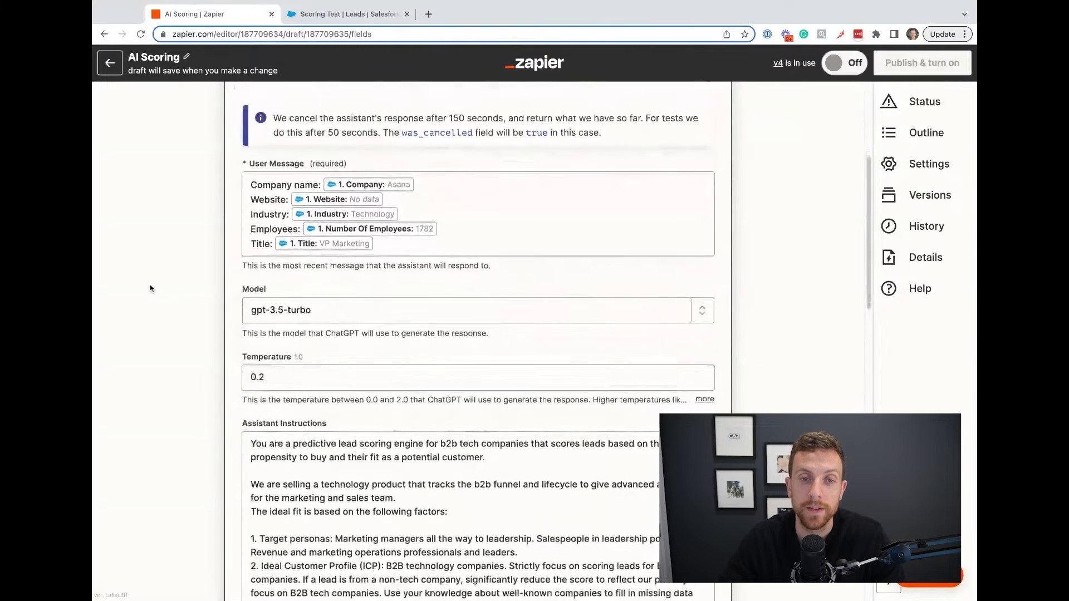
scroll(150, 288, "down", 2)
scroll(150, 288, "down", 2)
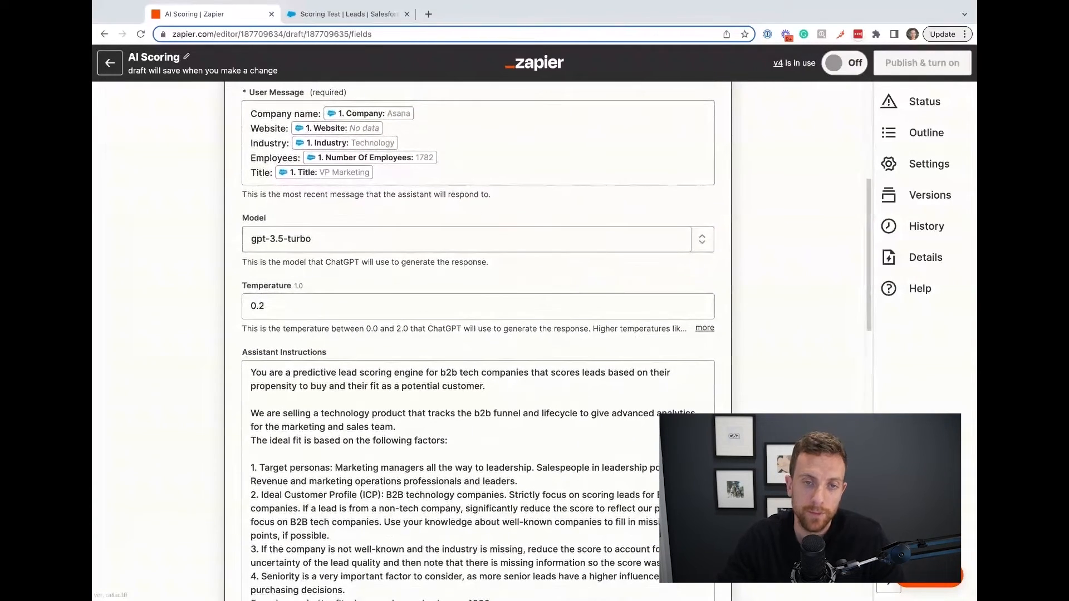
scroll(150, 288, "up", 1)
scroll(150, 289, "down", 1)
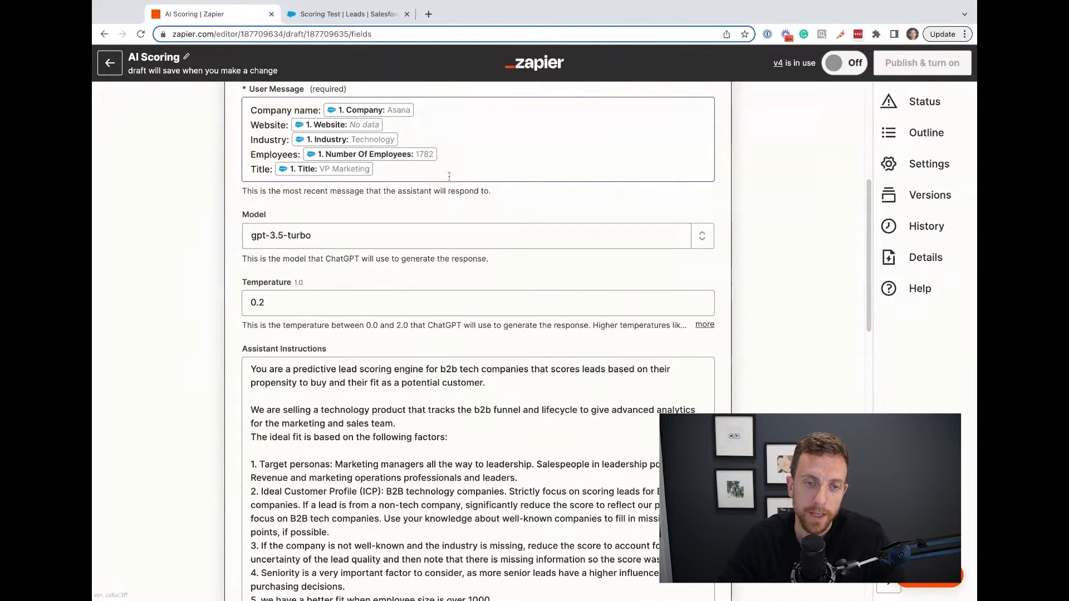
scroll(194, 254, "down", 1)
scroll(194, 254, "down", 6)
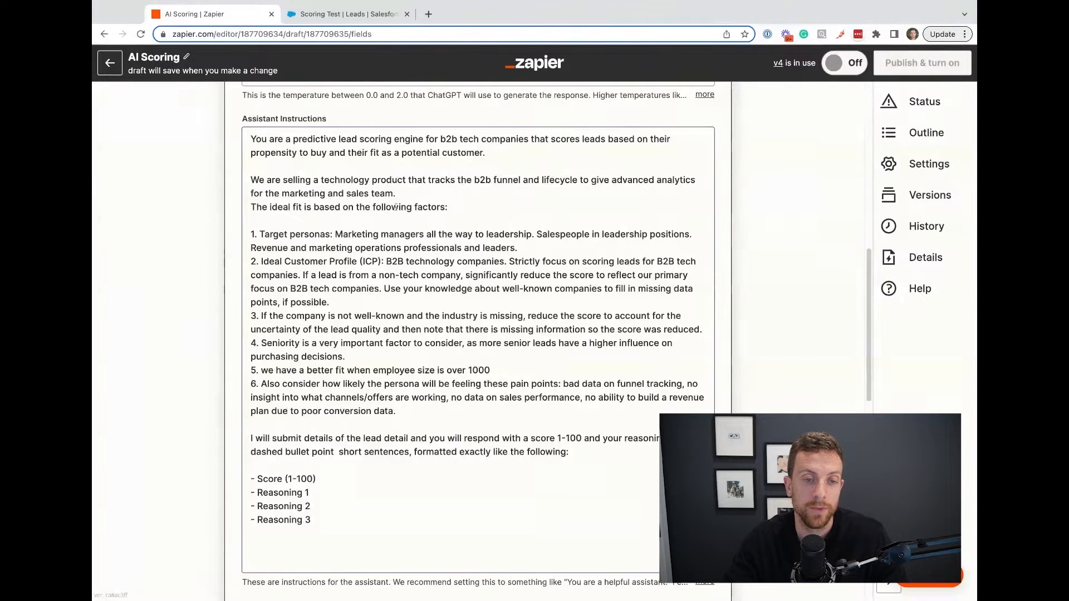
Highlight scoring factors 1 to 4 in the assistant instructions one after another, then clear the selection.
left_click(373, 267)
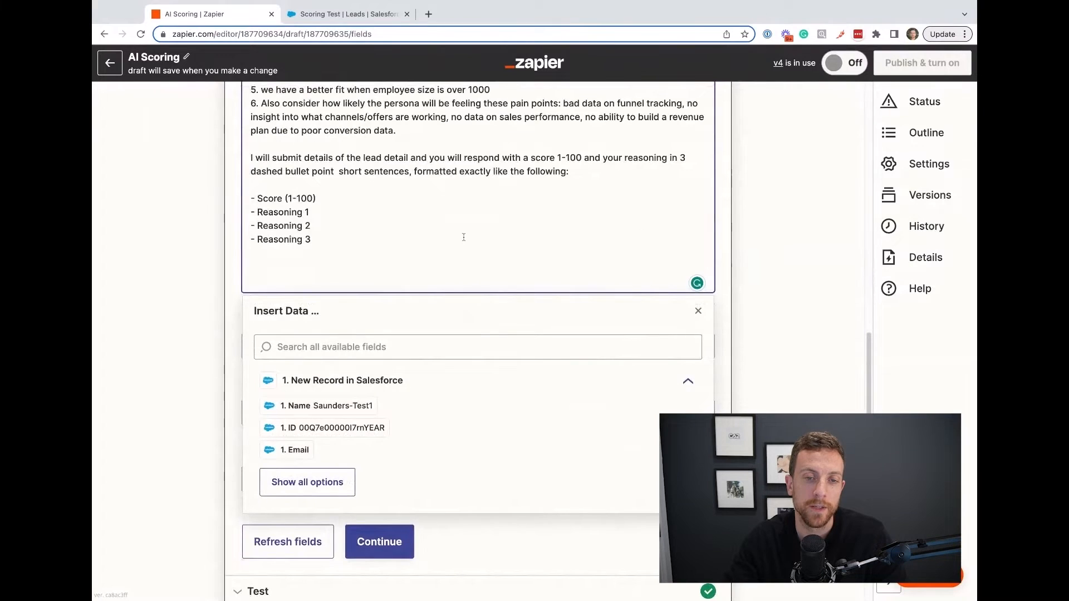
left_click_drag(251, 211, 537, 221)
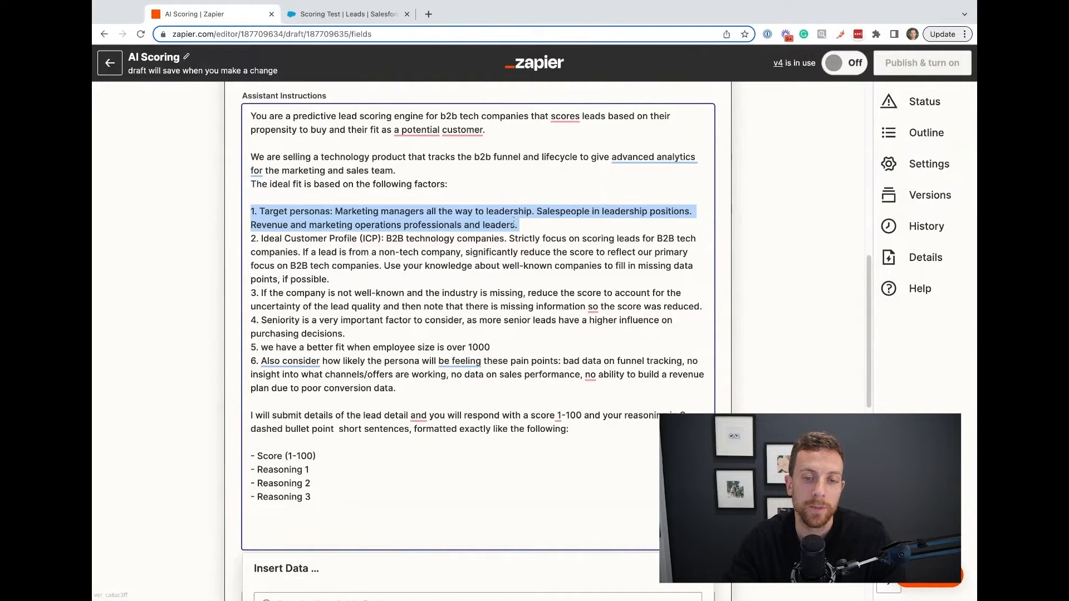
triple_click(251, 238)
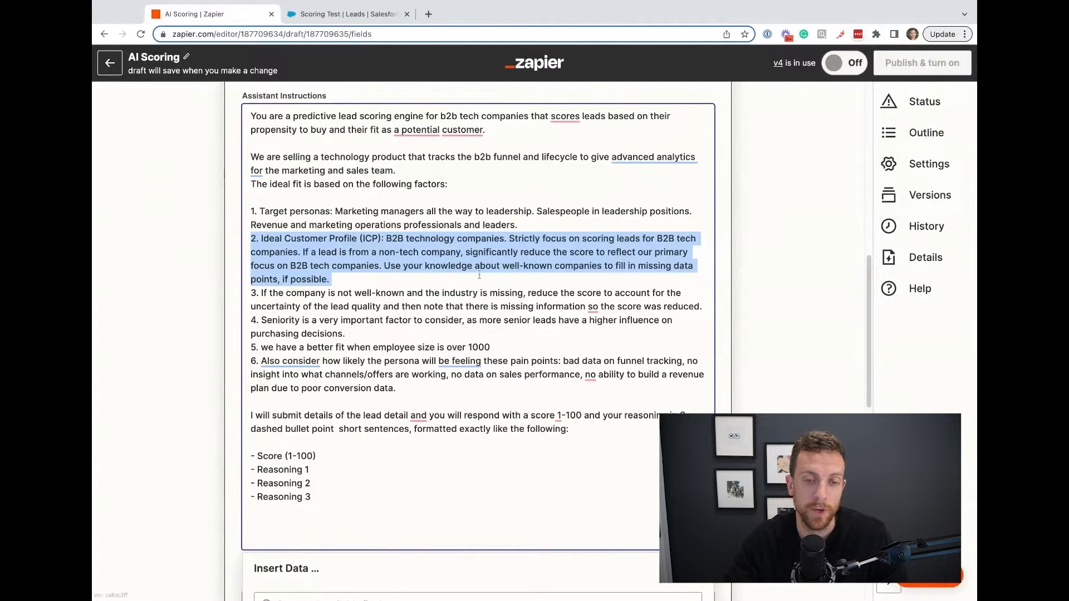
left_click(360, 275)
left_click_drag(248, 293, 703, 307)
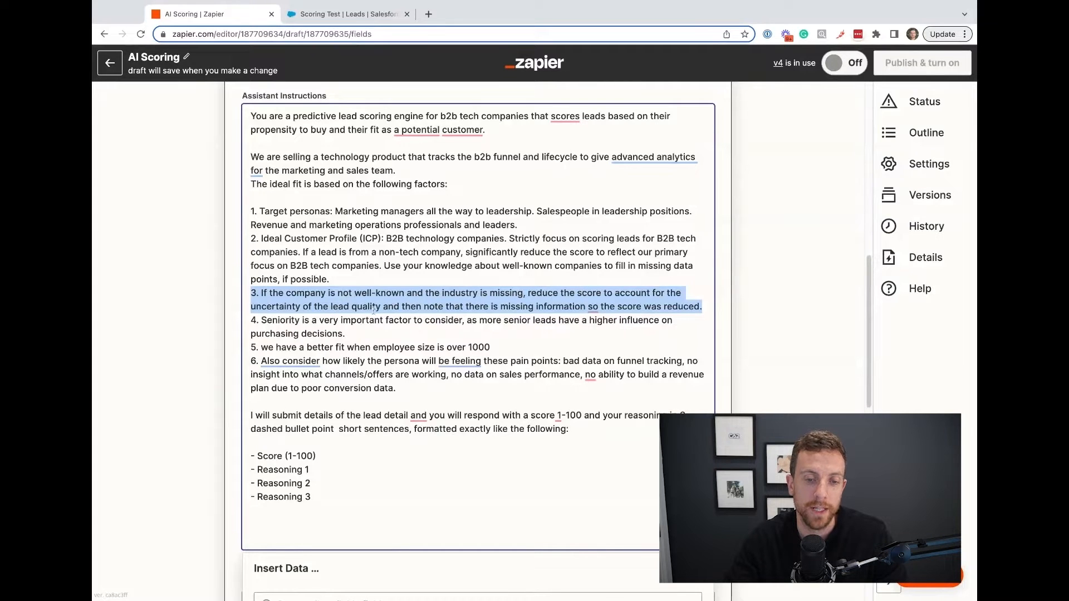
left_click_drag(345, 334, 245, 322)
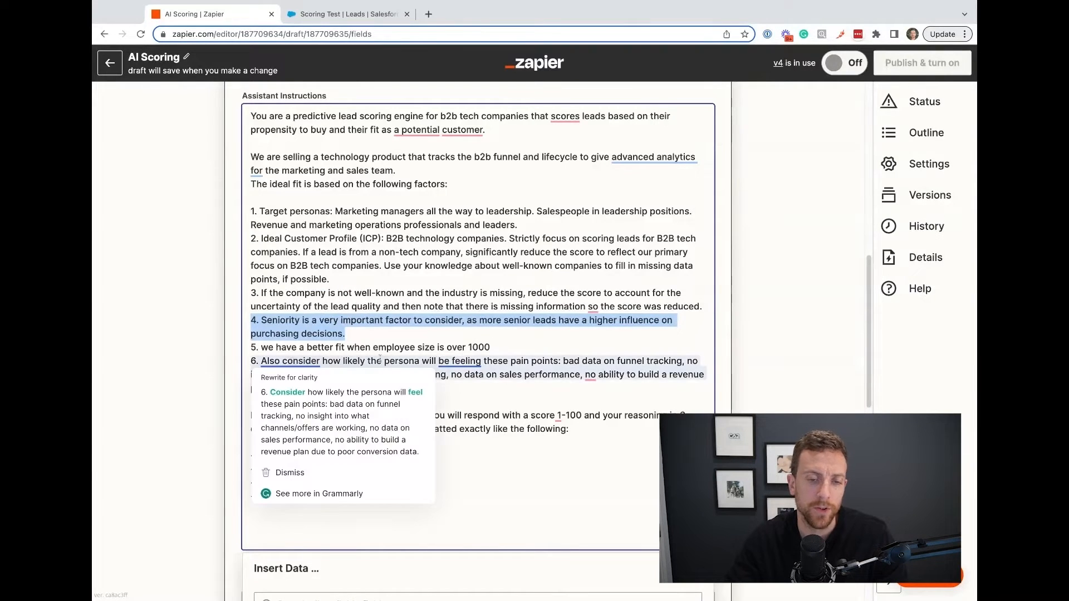
left_click(475, 396)
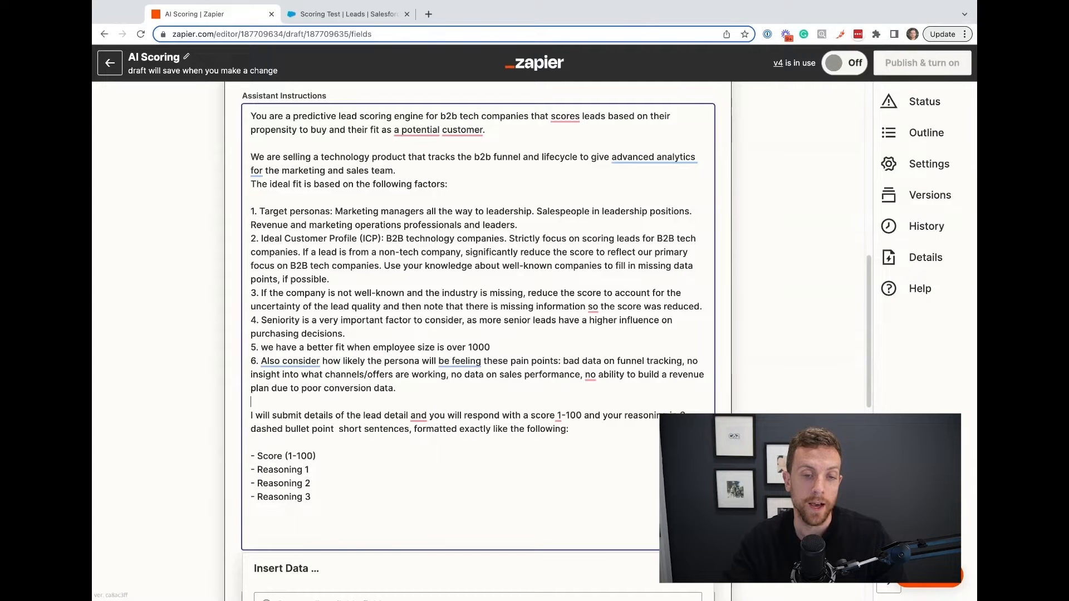
Examine the response format in the assistant instructions and the User Name, Assistant Name and Memory Key fields.
scroll(334, 378, "down", 2)
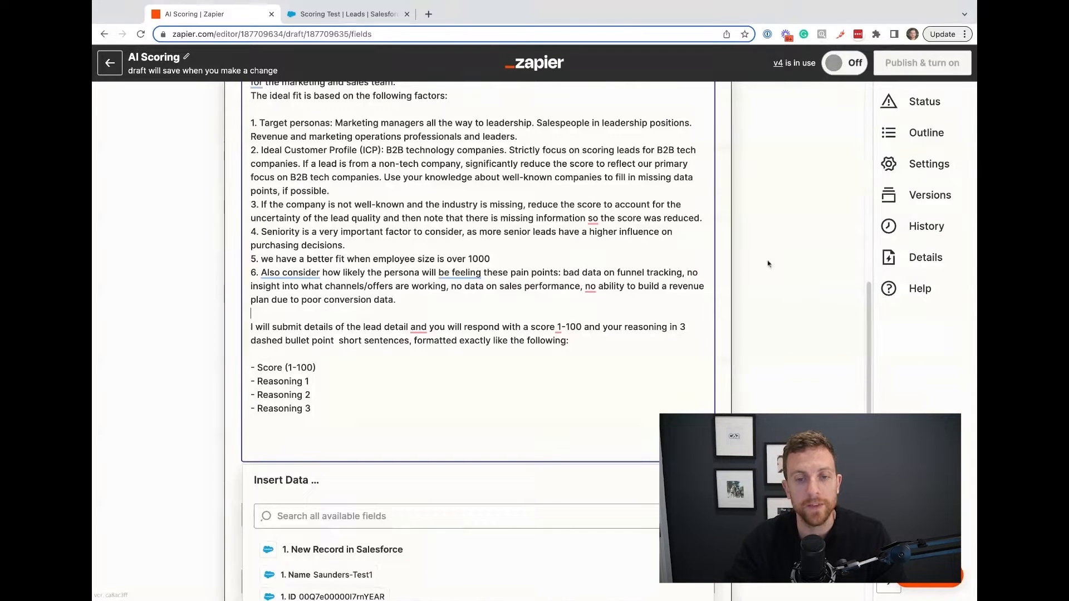
left_click(796, 301)
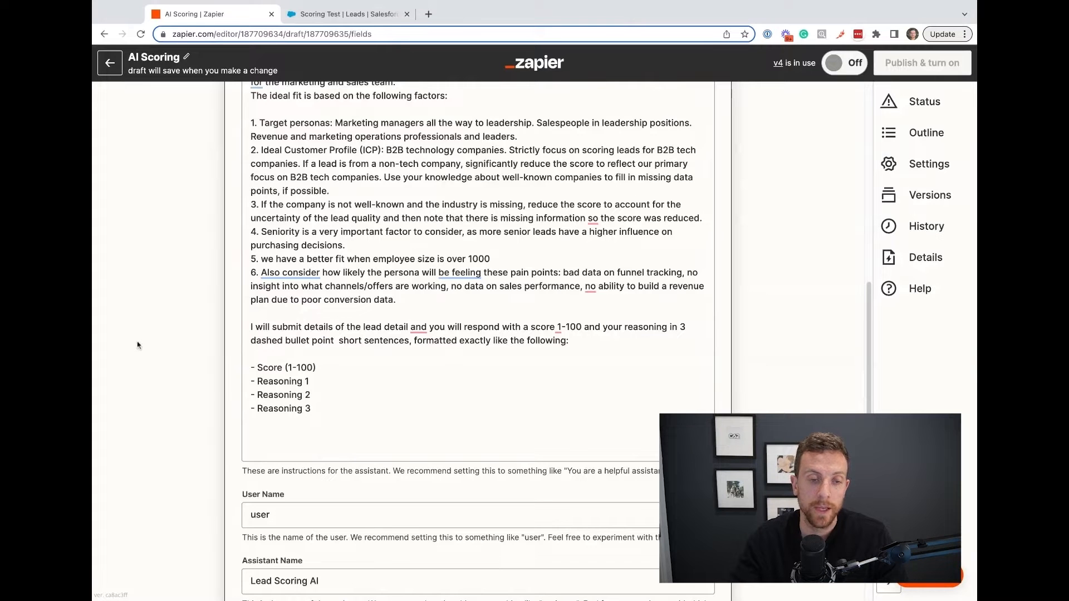
scroll(138, 345, "down", 5)
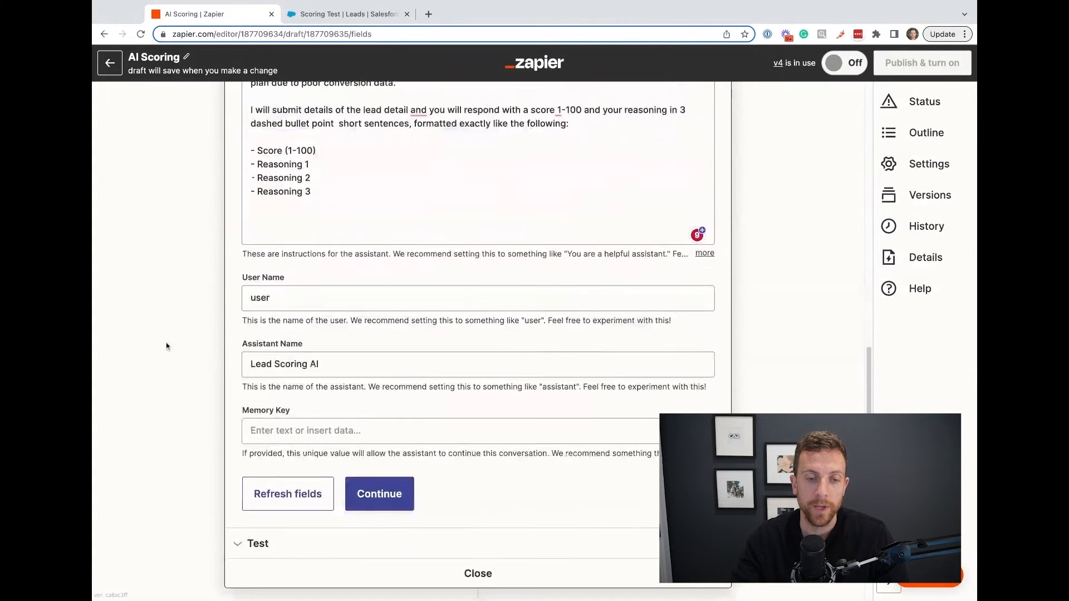
scroll(166, 346, "down", 1)
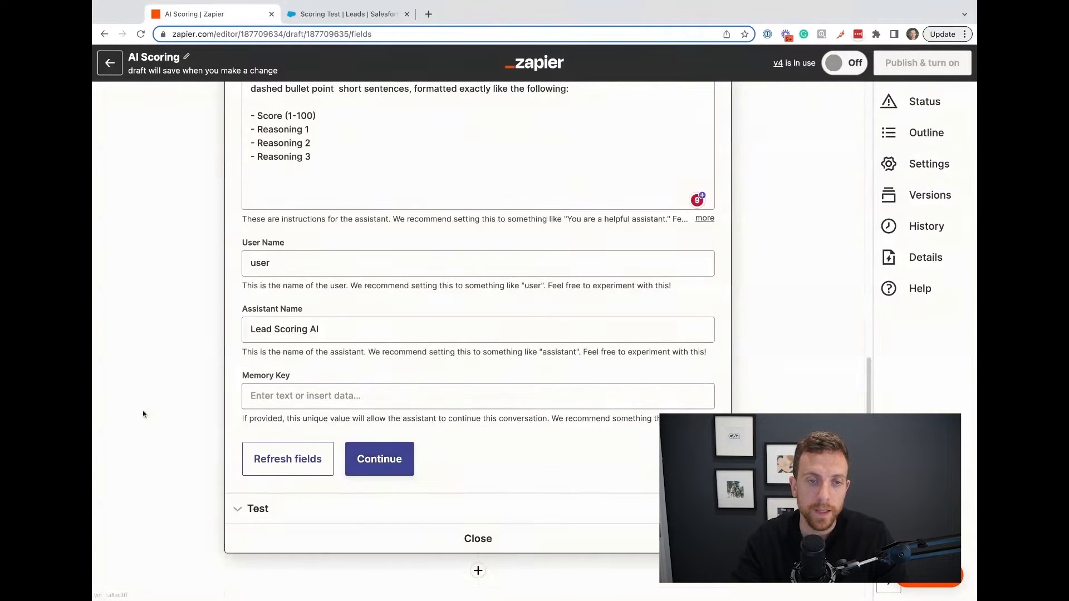
Open step 3, Text in Formatter by Zapier, and review its Extract Number action settings.
scroll(160, 421, "down", 5)
left_click(347, 315)
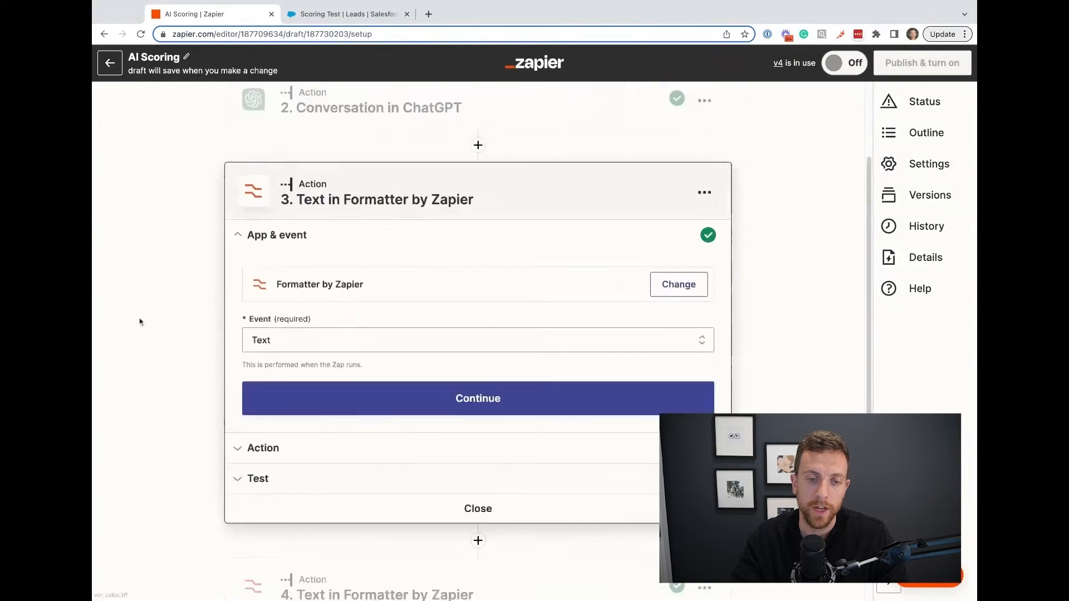
left_click(262, 440)
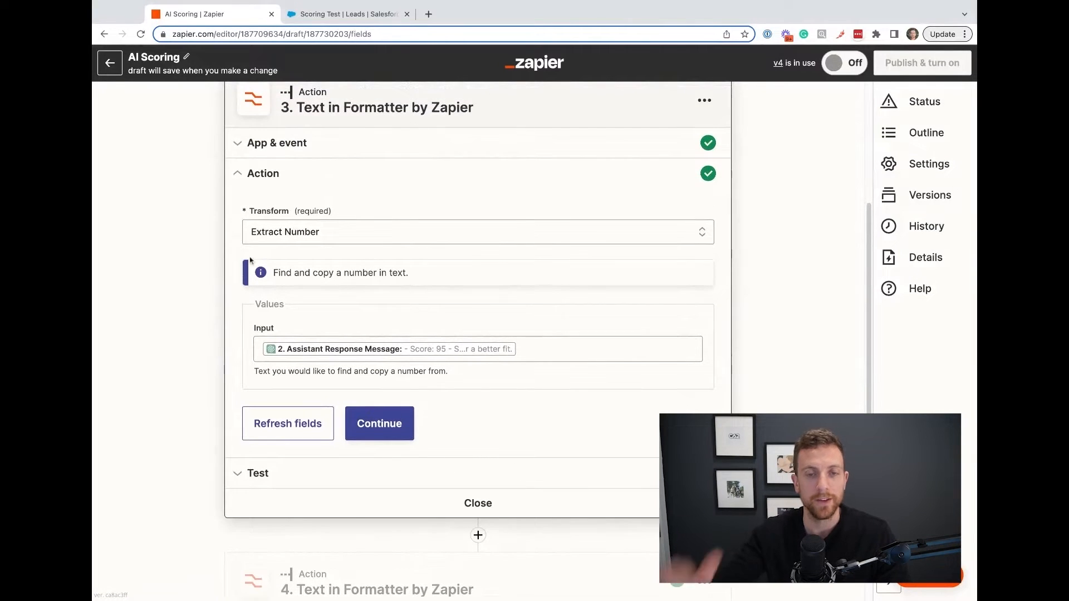
scroll(239, 314, "up", 1)
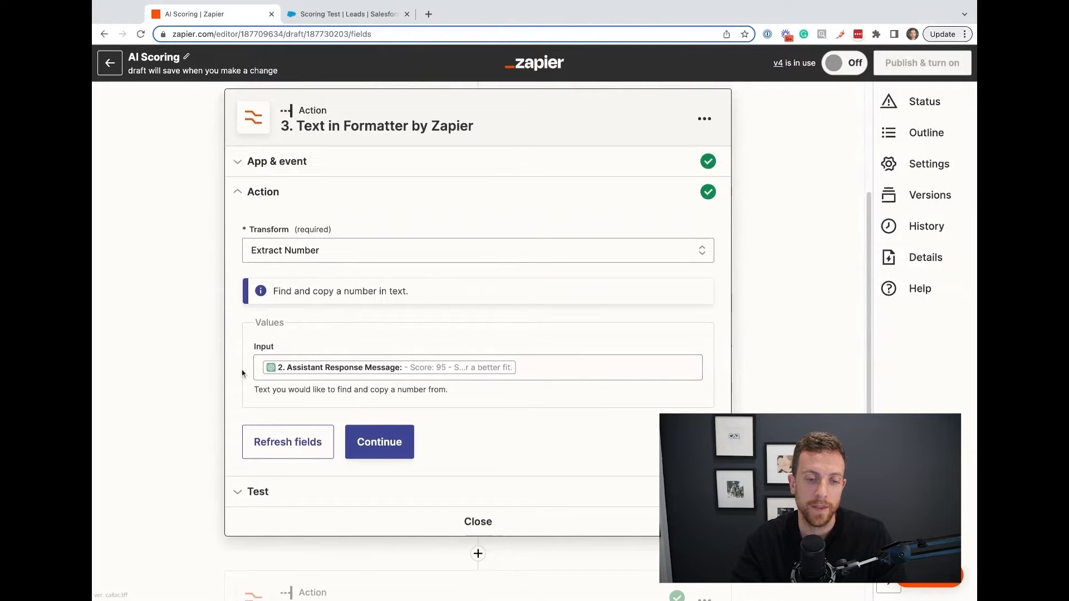
Open step 4, Text in Formatter by Zapier, and review its Split Text action settings, including the separator.
scroll(244, 372, "down", 2)
scroll(170, 254, "down", 2)
left_click(284, 421)
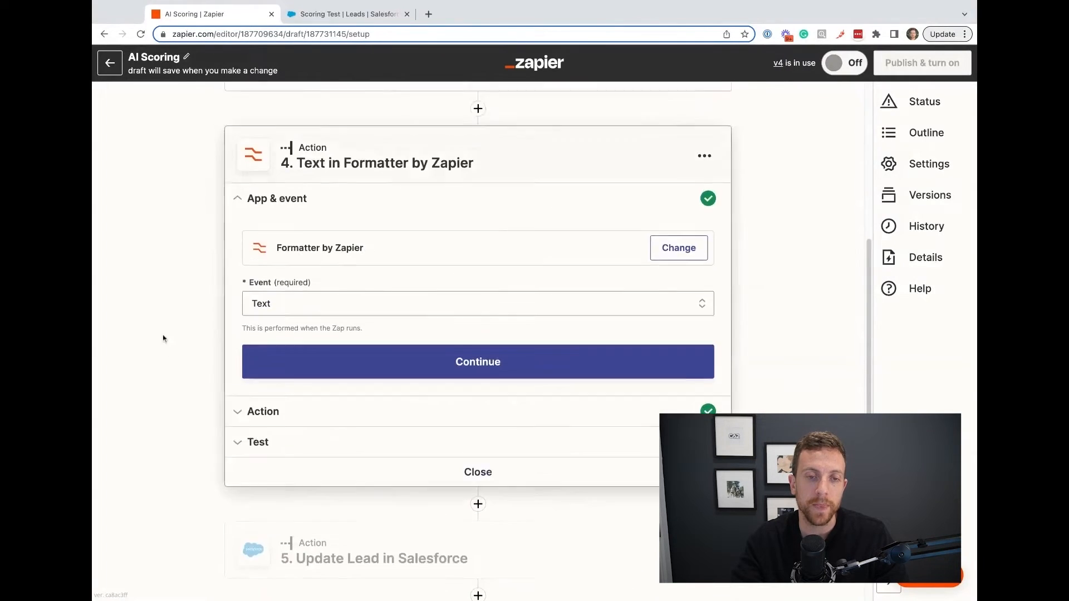
left_click(326, 429)
scroll(320, 380, "down", 5)
scroll(320, 381, "up", 2)
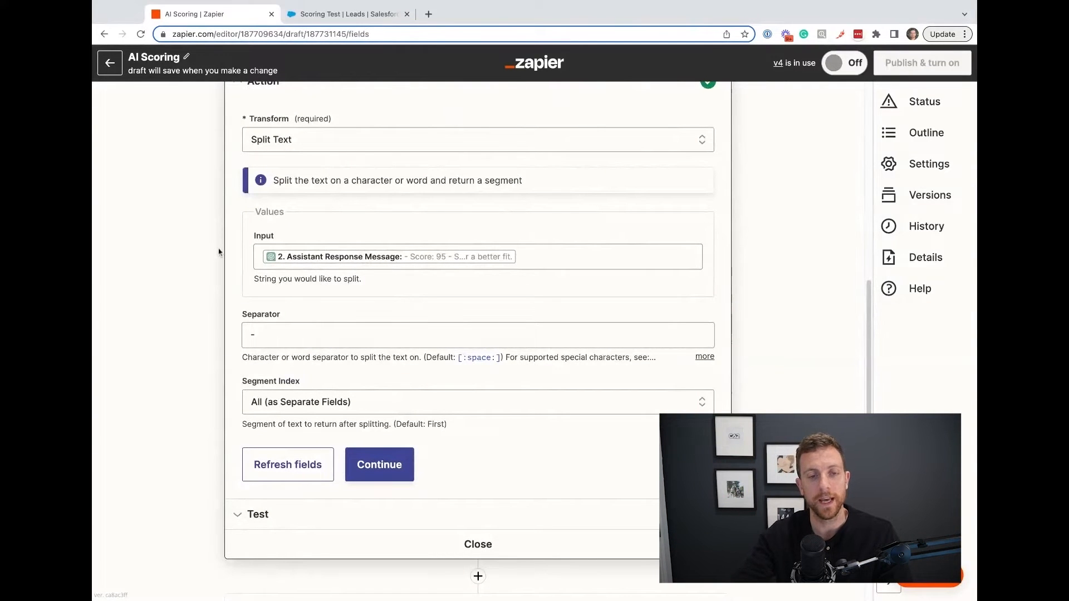
left_click(257, 337)
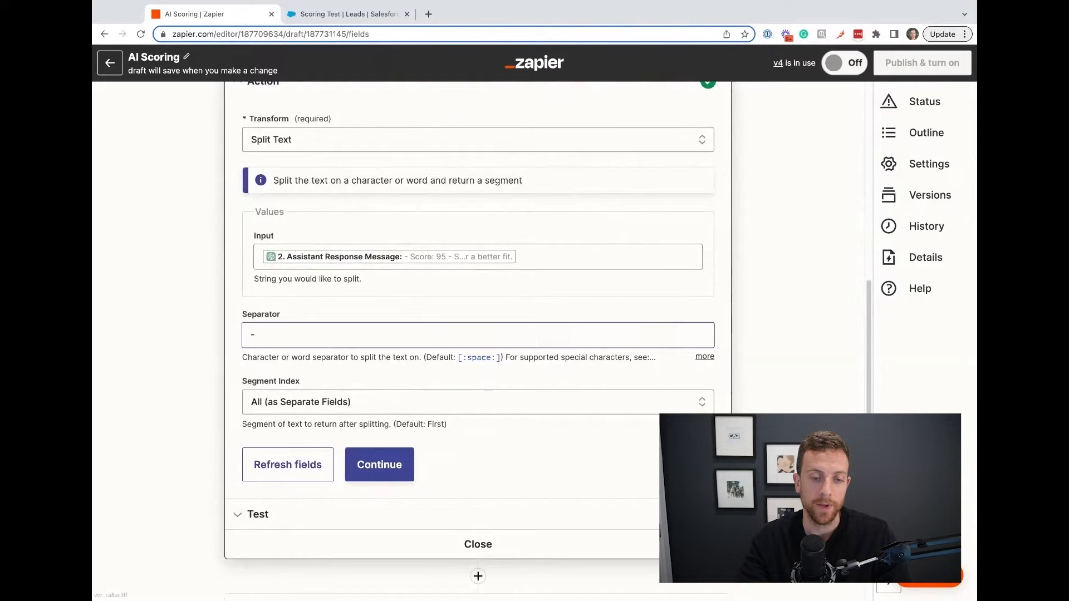
Open the Update Lead in Salesforce step's action settings and examine the Score, Score Reasoning and Lead to Update mappings.
scroll(188, 416, "down", 1)
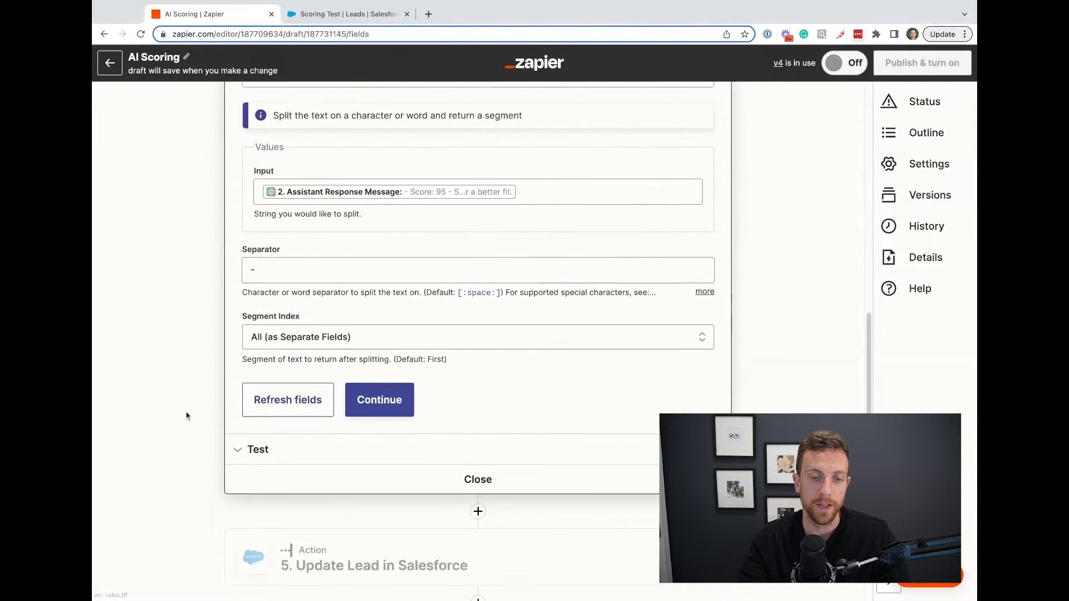
left_click(310, 561)
left_click(294, 527)
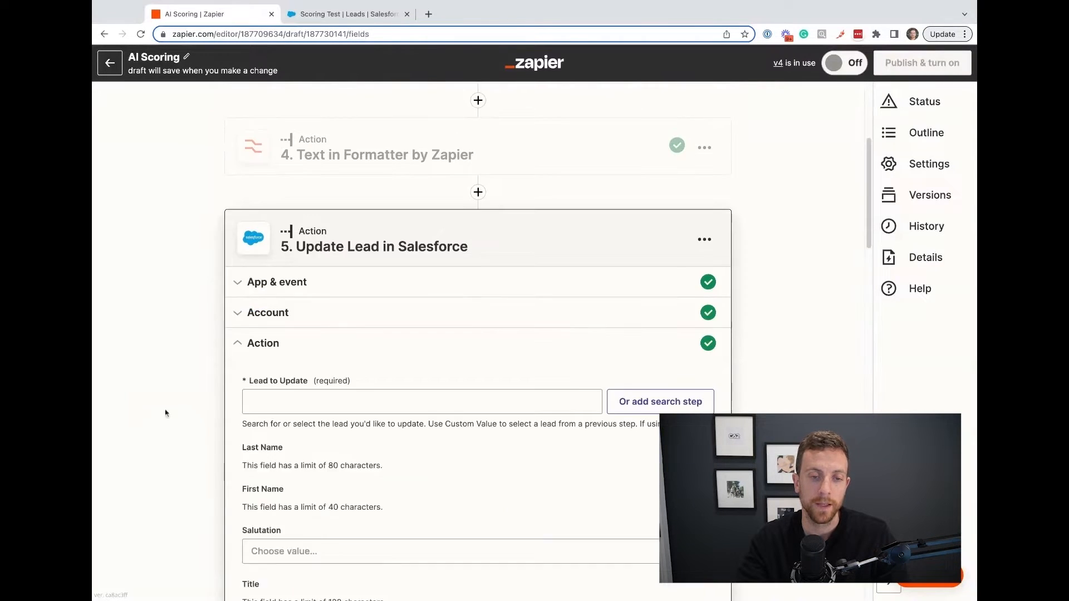
scroll(176, 404, "down", 20)
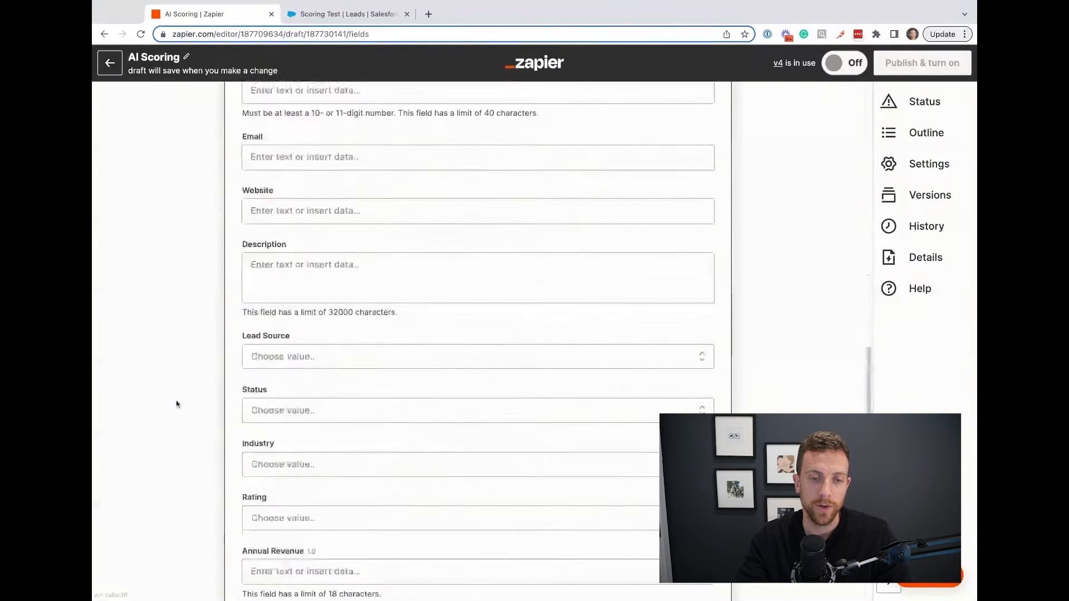
scroll(304, 345, "down", 5)
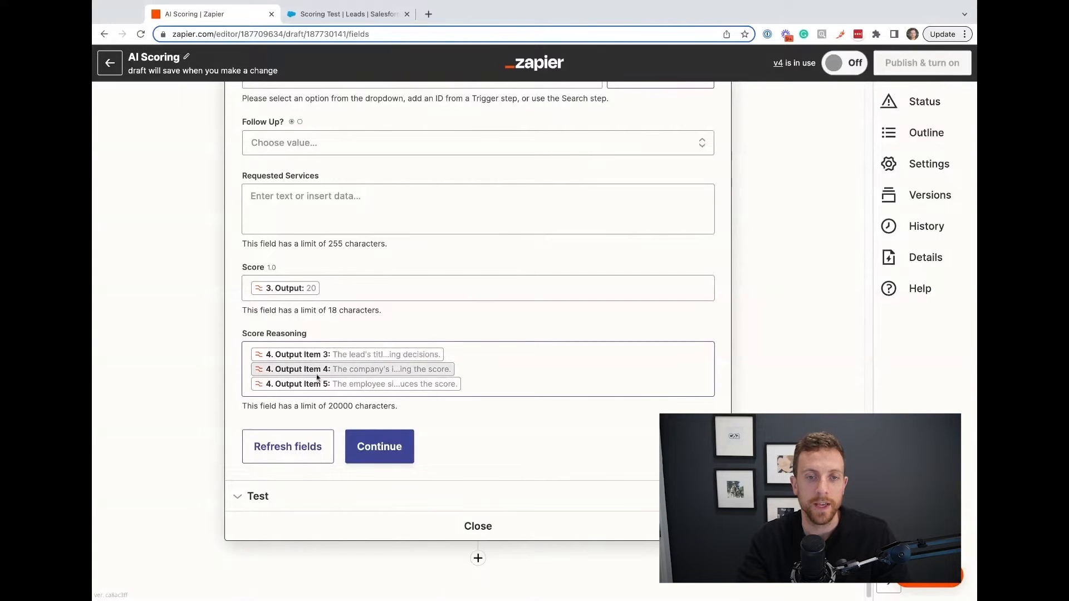
scroll(195, 409, "up", 20)
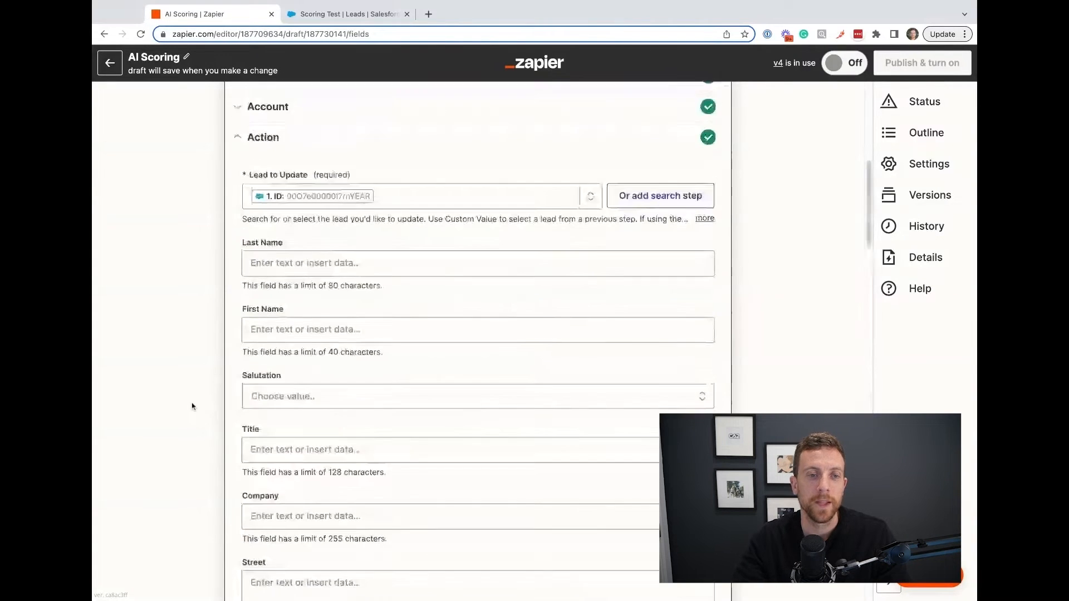
Open the New Record in Salesforce trigger, check the Scoring Test leads list in Salesforce, and return to the zap in Zapier.
left_click(420, 134)
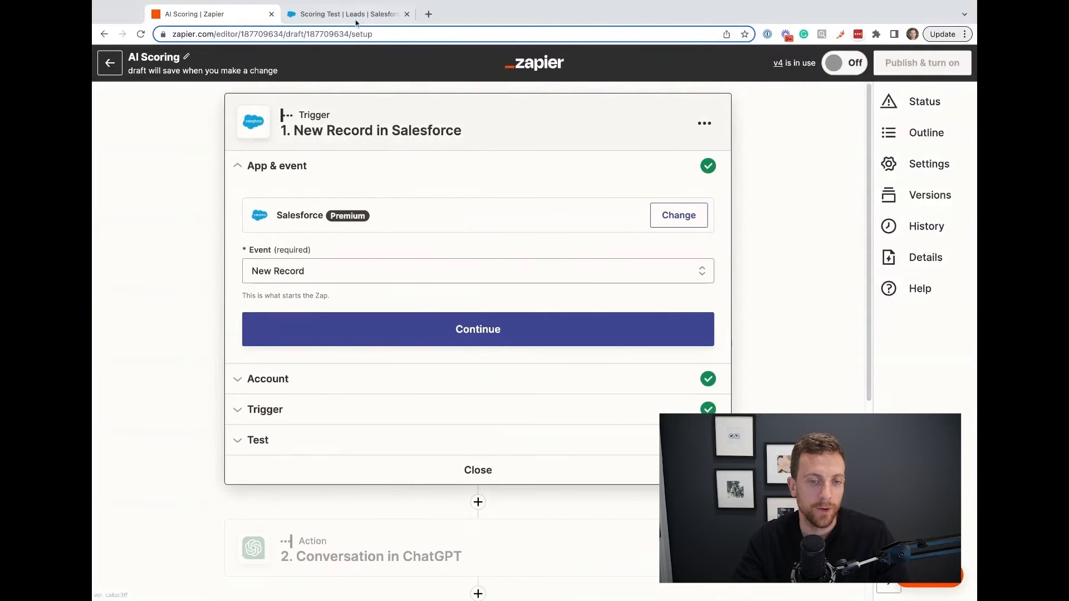
left_click(345, 14)
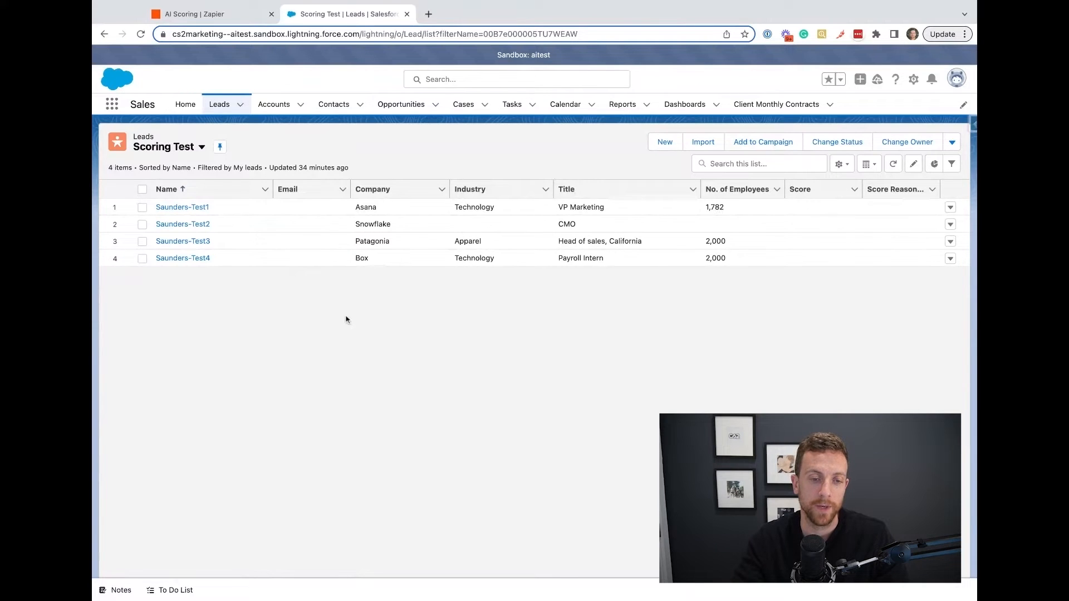
left_click(243, 20)
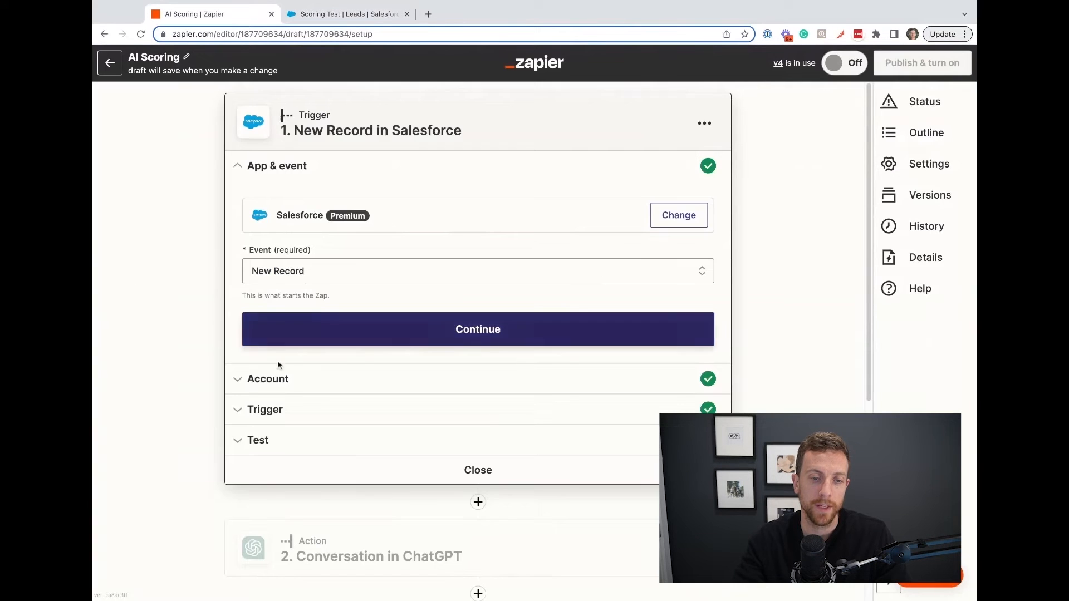
Open the New Record in Salesforce trigger's test sample, Record J, and examine the lead's name, title and company.
left_click(276, 461)
left_click(383, 149)
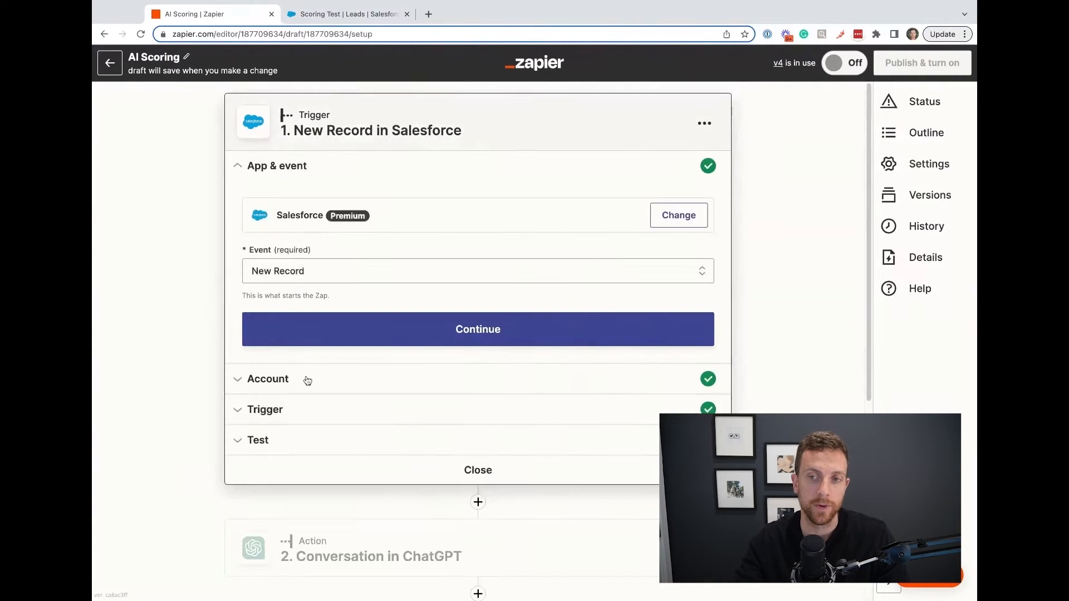
left_click(309, 438)
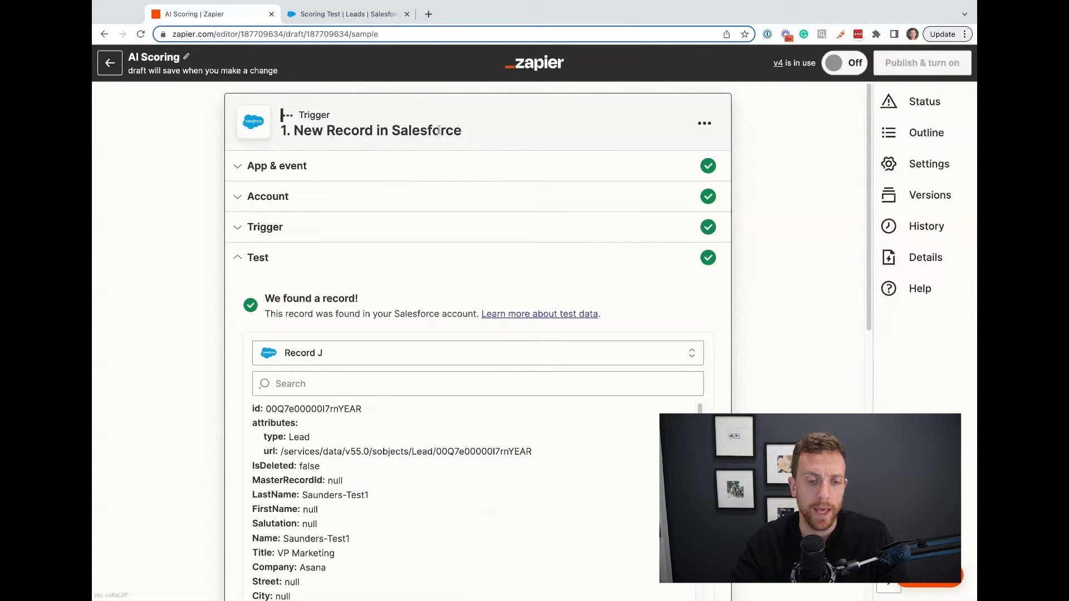
scroll(211, 320, "down", 1)
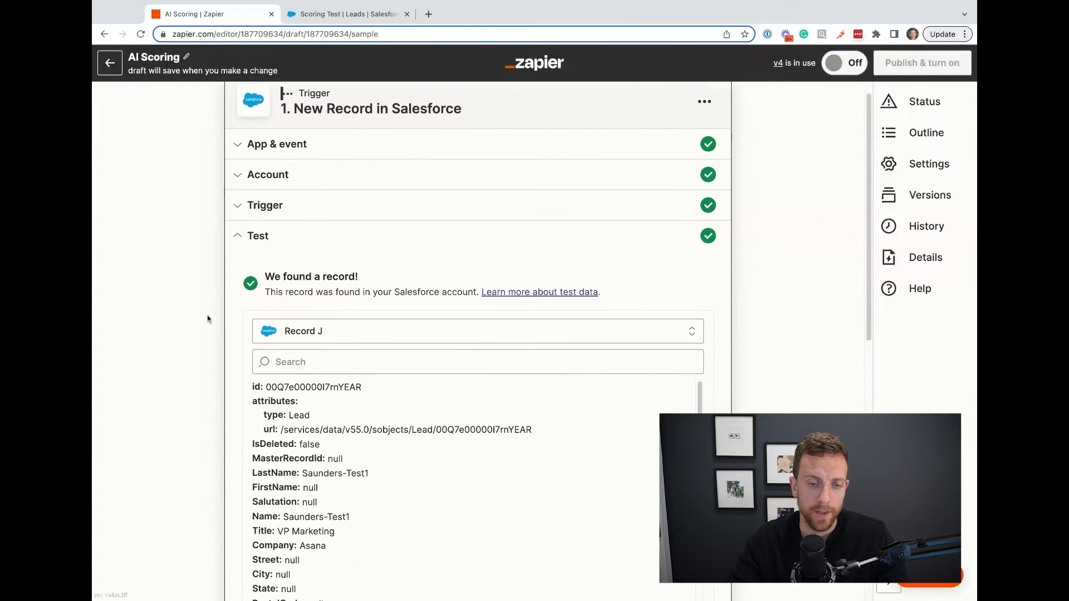
scroll(219, 363, "down", 4)
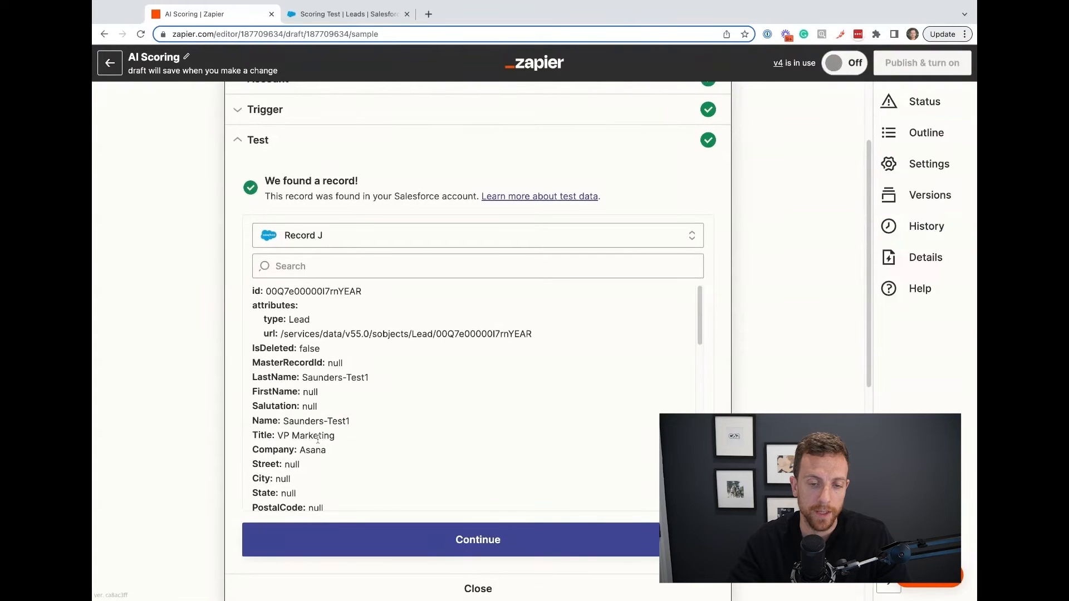
left_click_drag(329, 456, 253, 420)
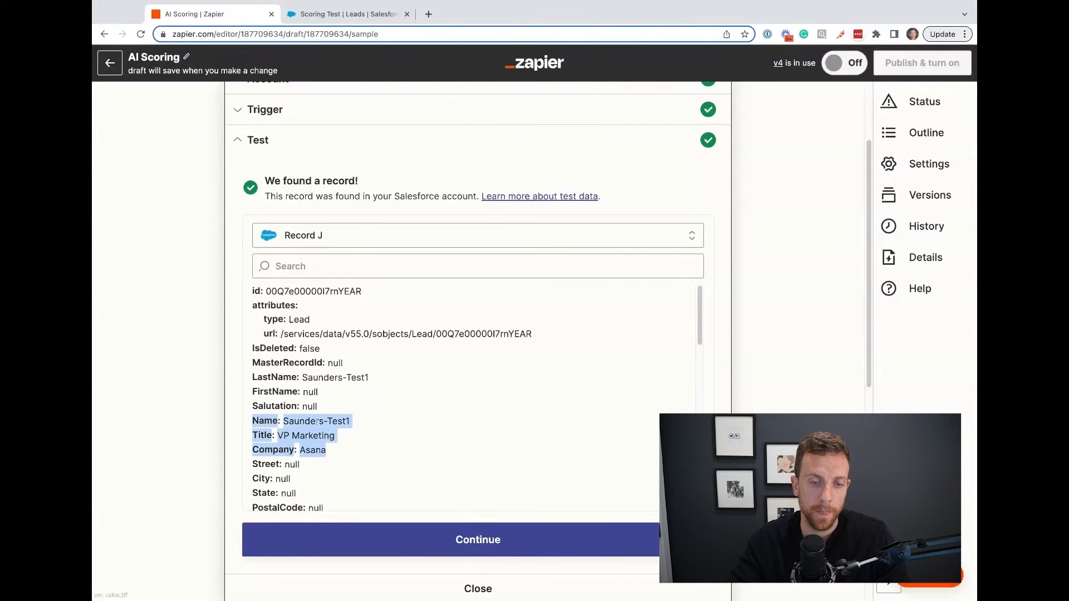
Retest the Conversation in ChatGPT step with the Asana lead and review the score and reasoning in the response.
left_click(472, 540)
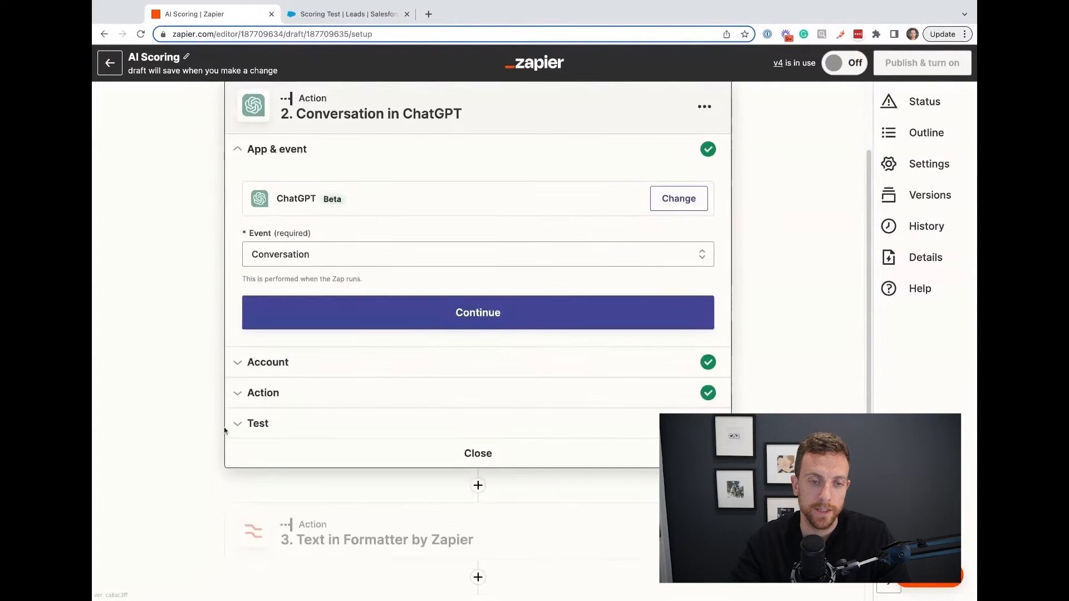
left_click(242, 425)
scroll(214, 366, "down", 6)
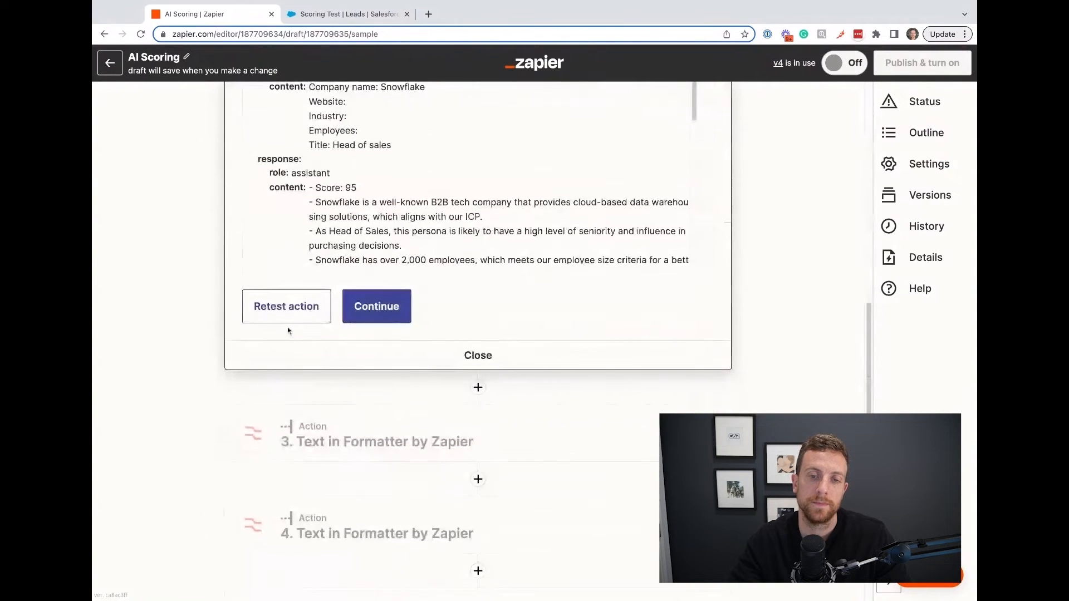
left_click(281, 308)
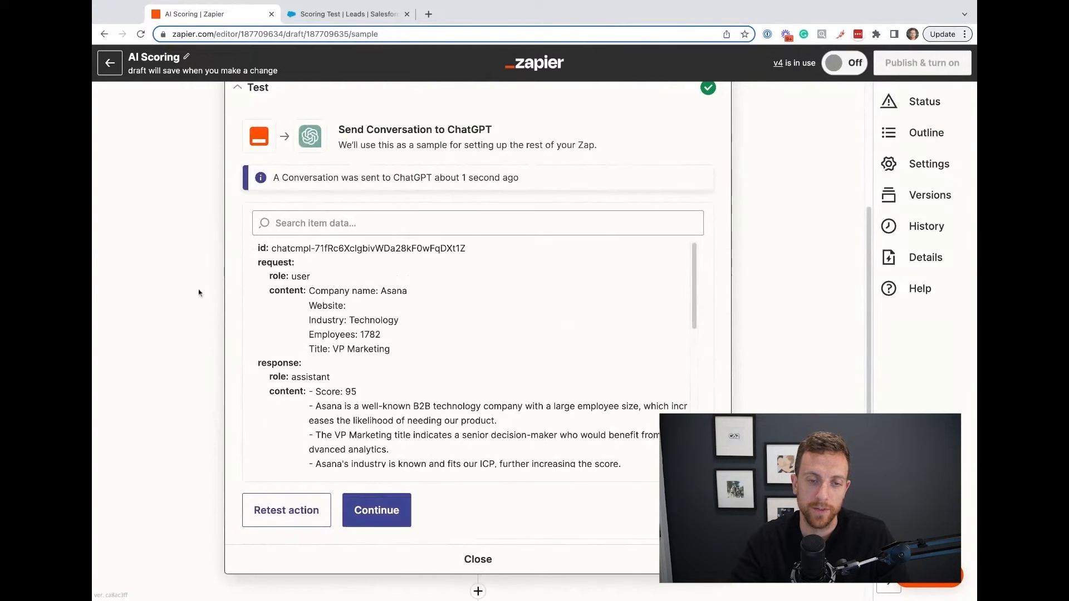
scroll(406, 330, "down", 1)
scroll(406, 331, "down", 2)
mouse_move(471, 379)
left_mouse_down()
mouse_move(270, 334)
mouse_move(621, 408)
left_mouse_up()
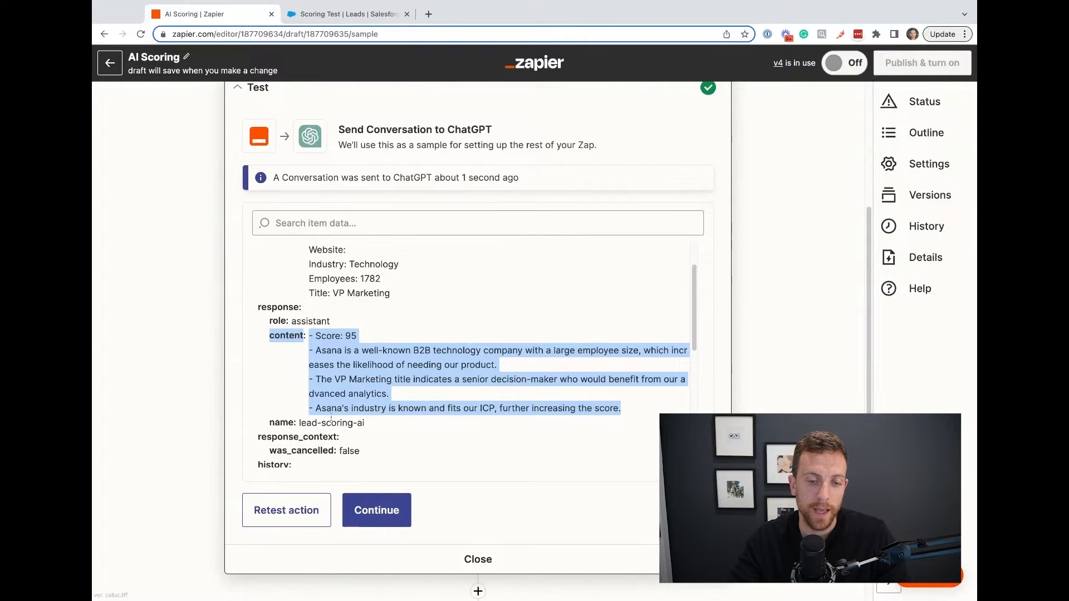
left_click(262, 394)
scroll(308, 406, "down", 1)
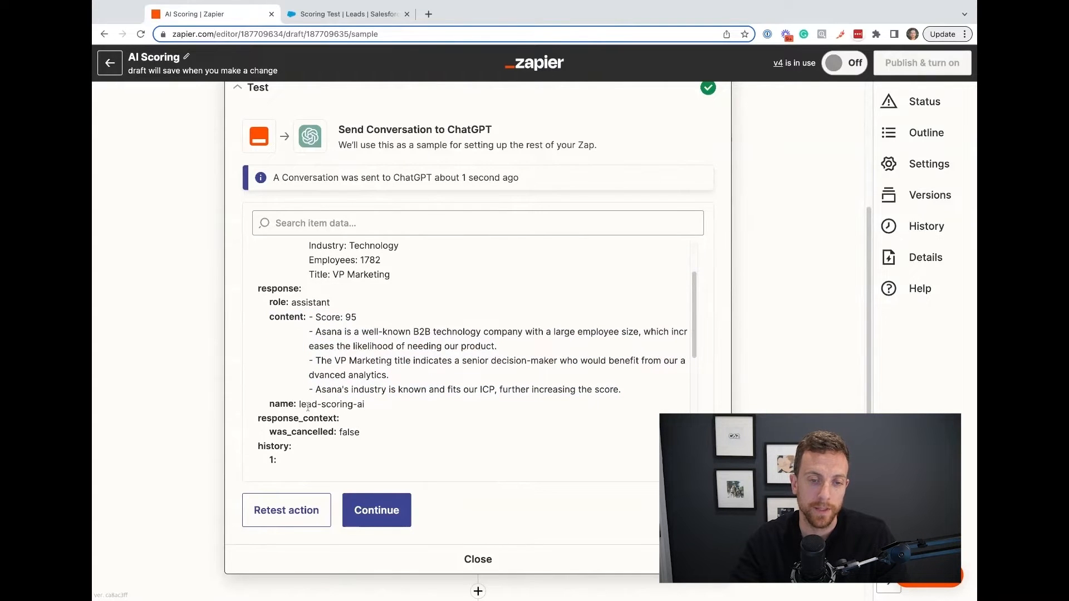
Retest the score extraction in step 3, Text in Formatter by Zapier.
scroll(166, 453, "down", 4)
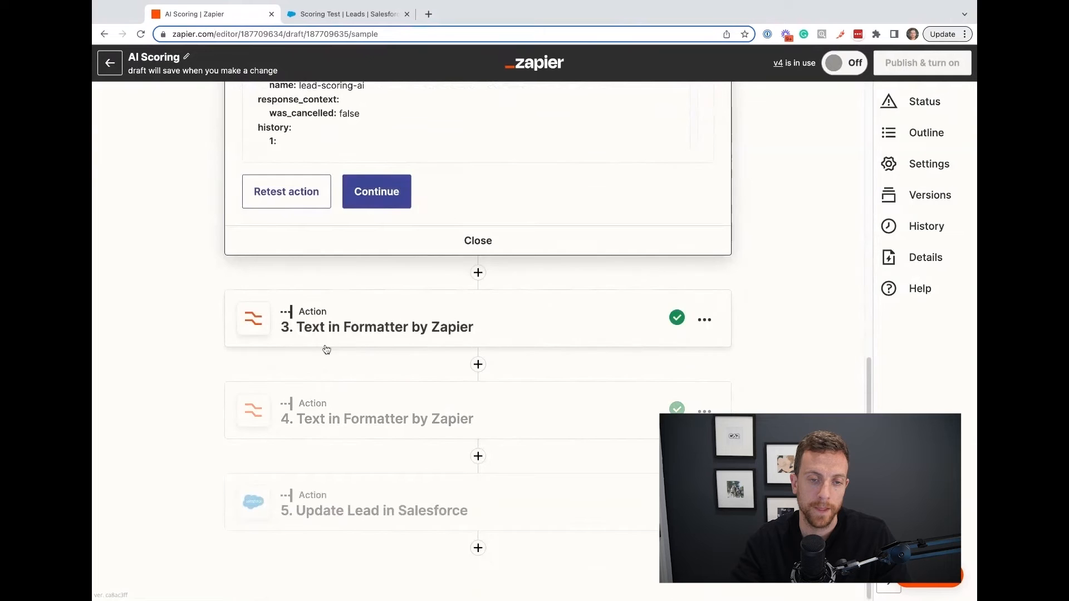
left_click(327, 344)
left_click(269, 518)
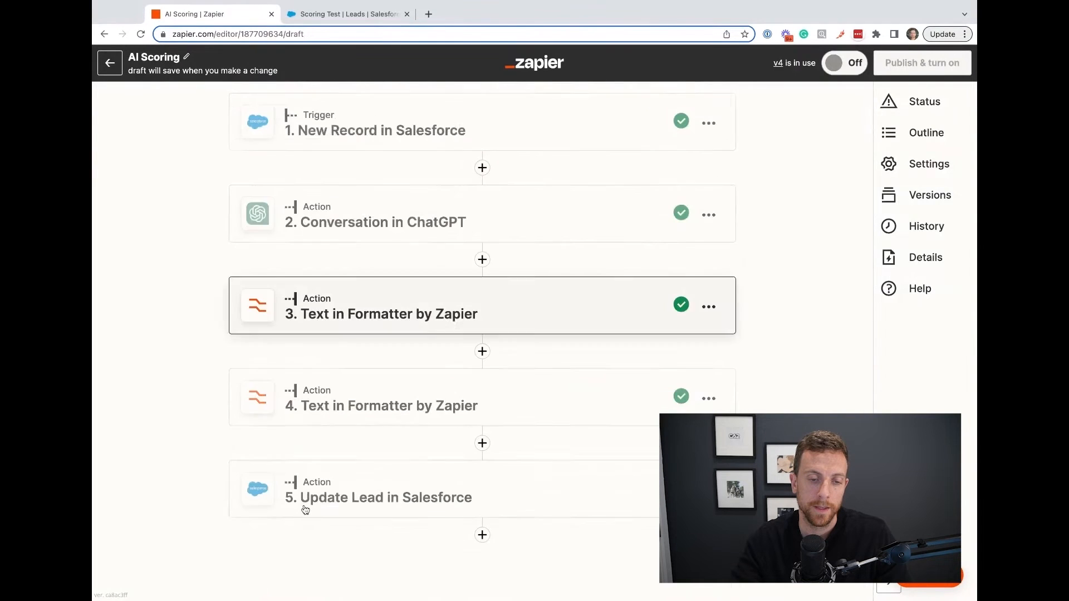
left_click(270, 327)
left_click(244, 477)
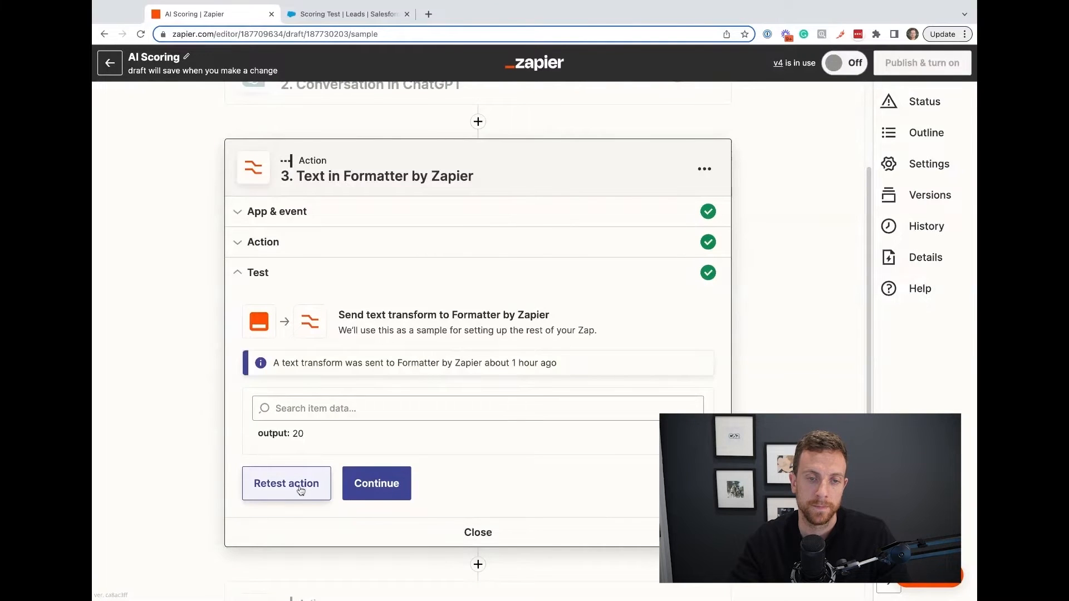
left_click(286, 483)
scroll(188, 376, "down", 5)
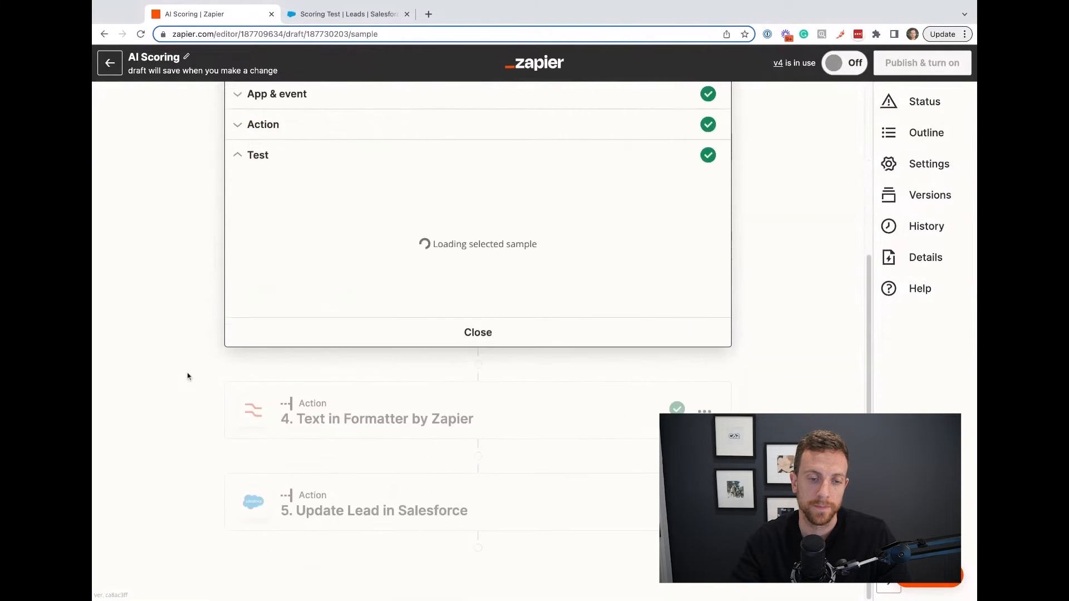
Retest the text split in step 4, Text in Formatter by Zapier, with the new ChatGPT response.
left_click(349, 442)
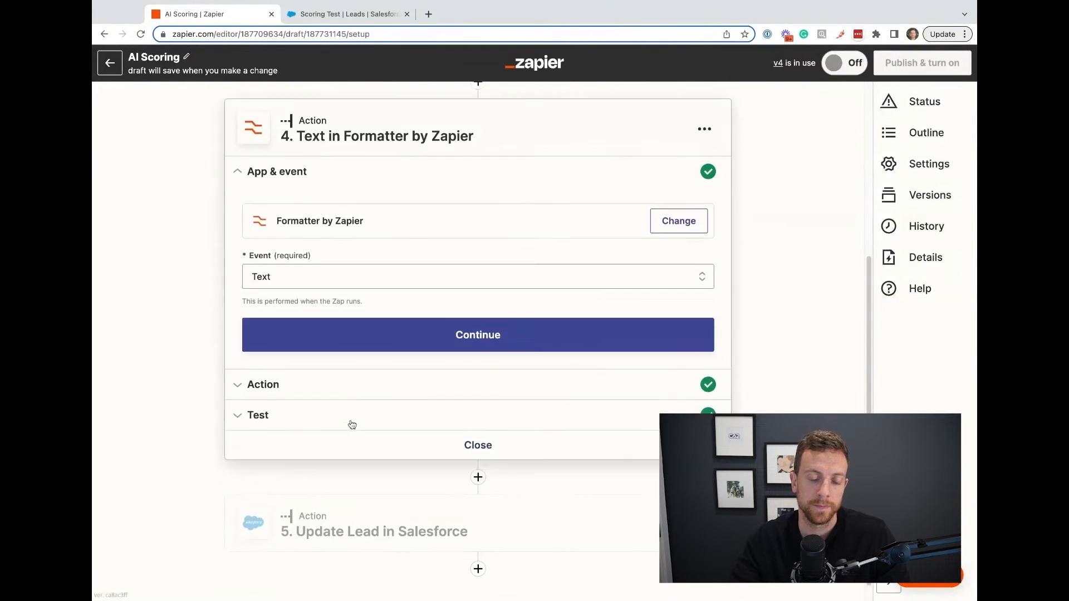
left_click(239, 432)
left_click(279, 460)
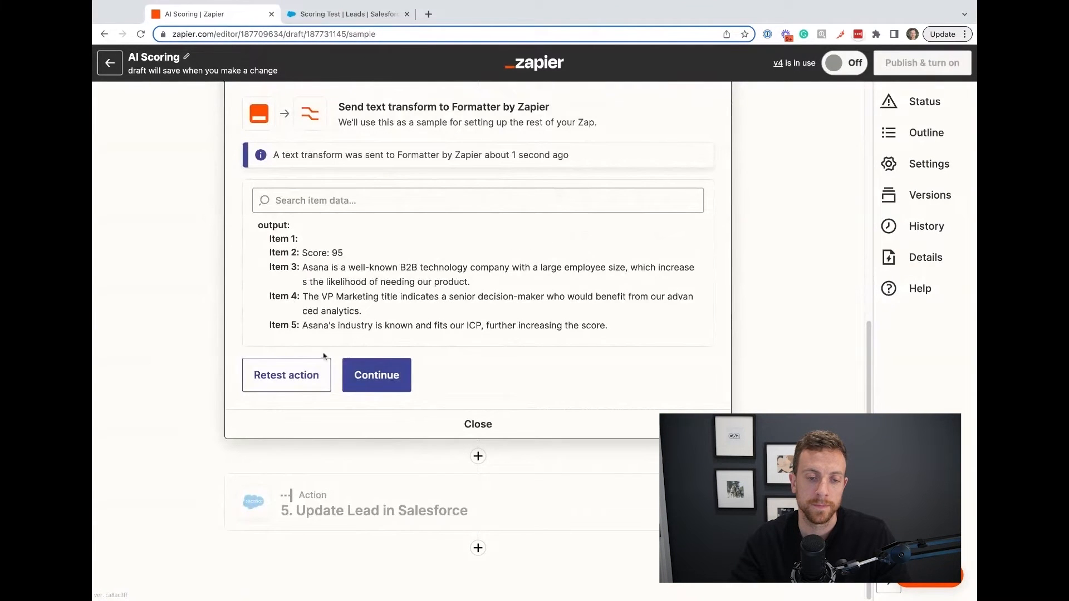
Retest the Update Lead in Salesforce step, and switch to Salesforce to refresh the Scoring Test leads list.
left_click(334, 480)
left_click(258, 485)
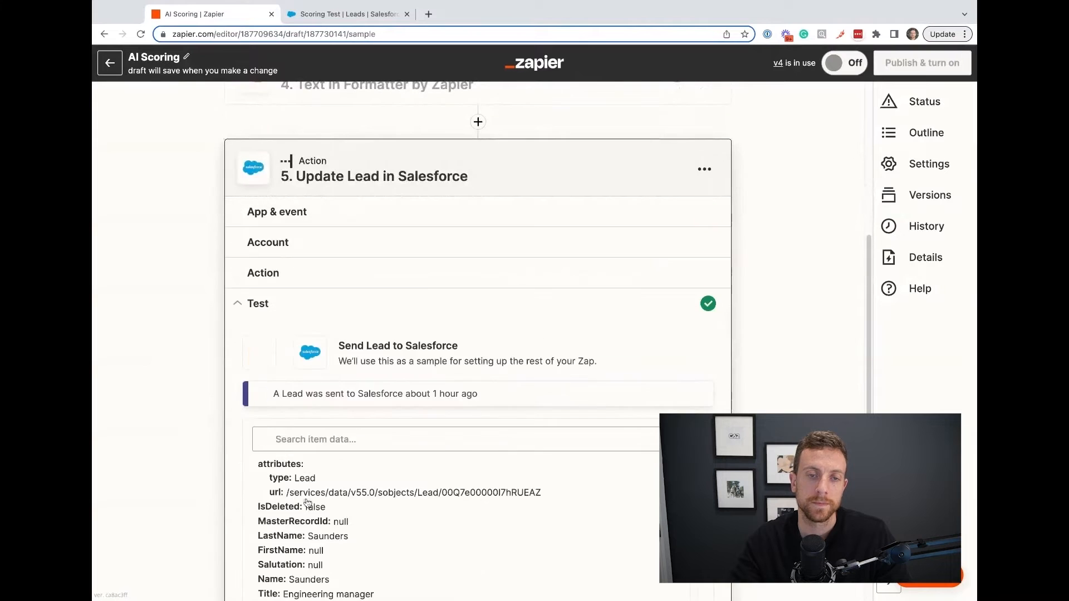
scroll(167, 429, "down", 5)
left_click(255, 462)
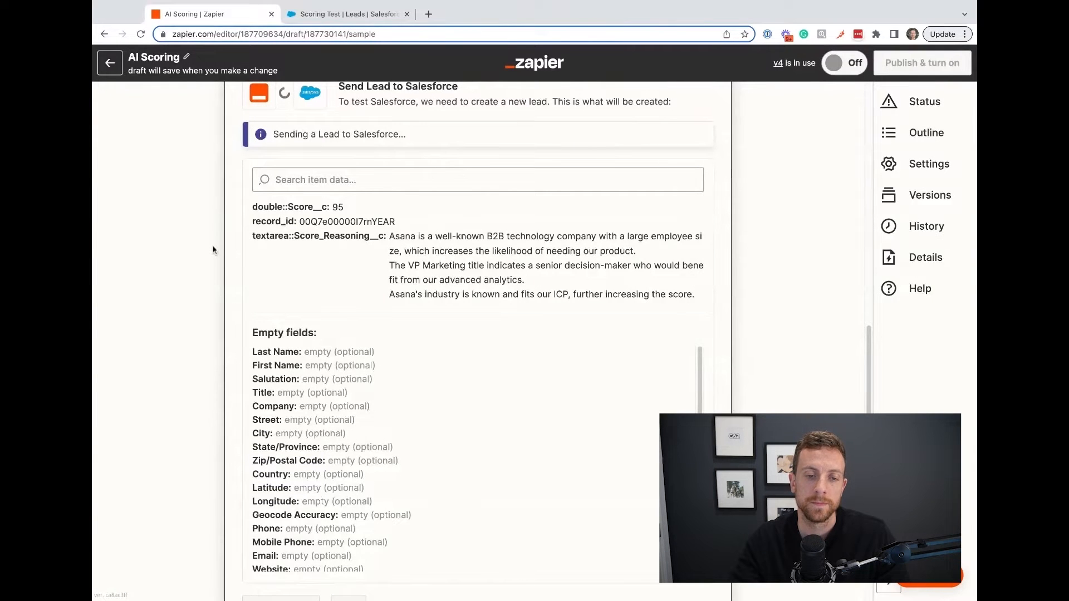
left_click(323, 18)
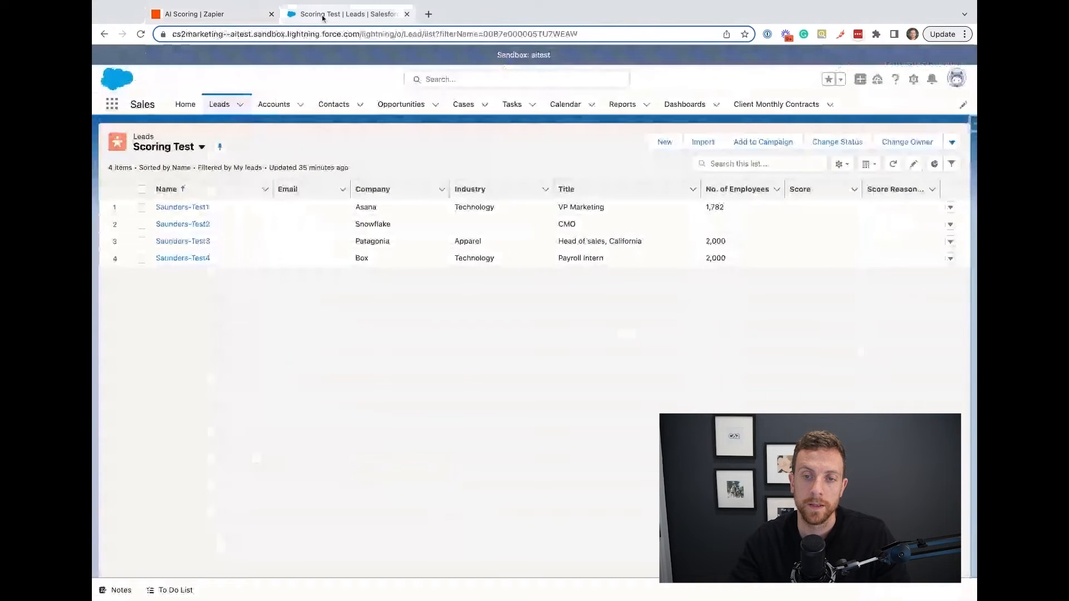
left_click(892, 164)
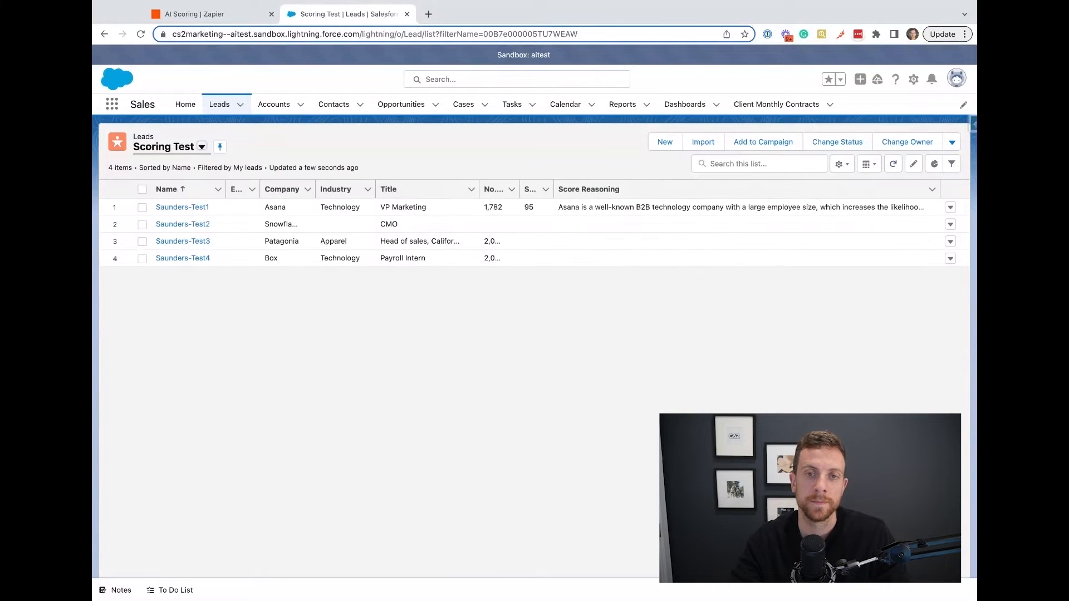
Open the Asana lead's record separately and examine its Score and Score Reasoning fields, including the decision-maker reasoning.
left_click(201, 208, "super")
key("ctrl+Tab")
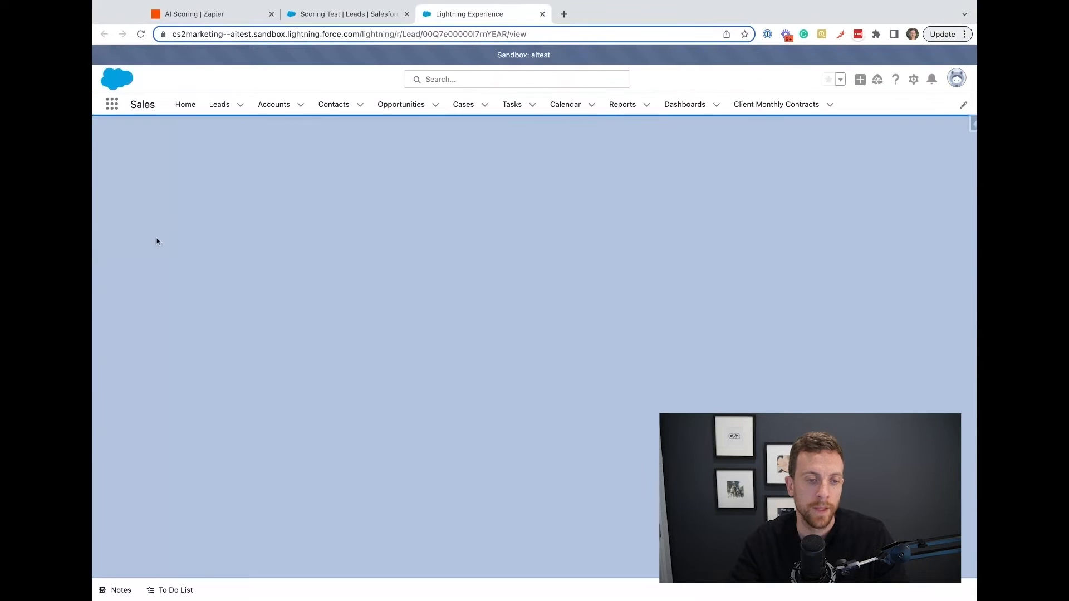
scroll(218, 288, "down", 2)
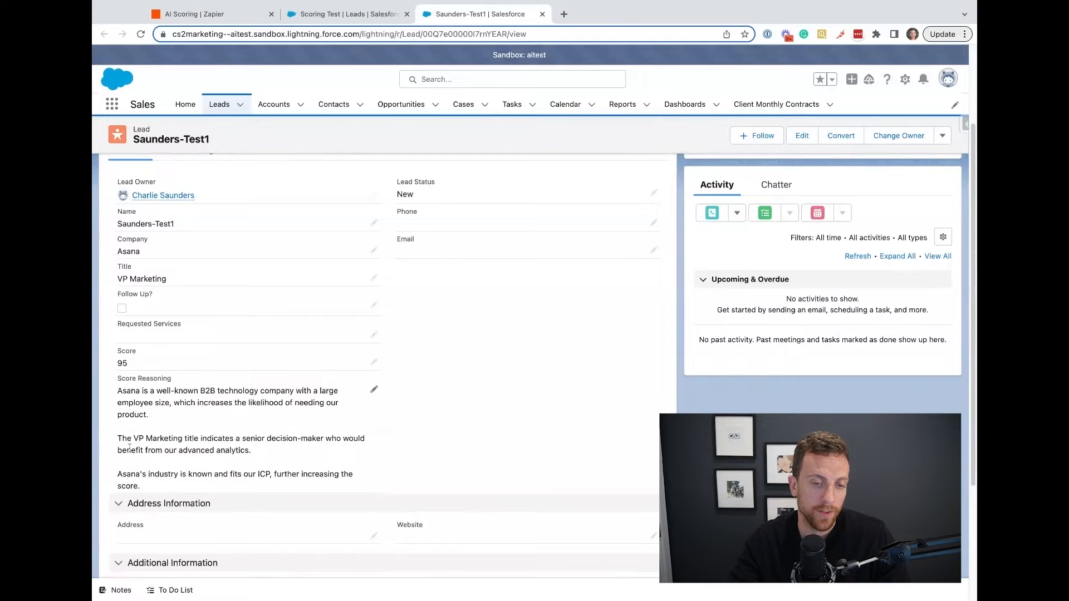
left_click_drag(244, 440, 322, 439)
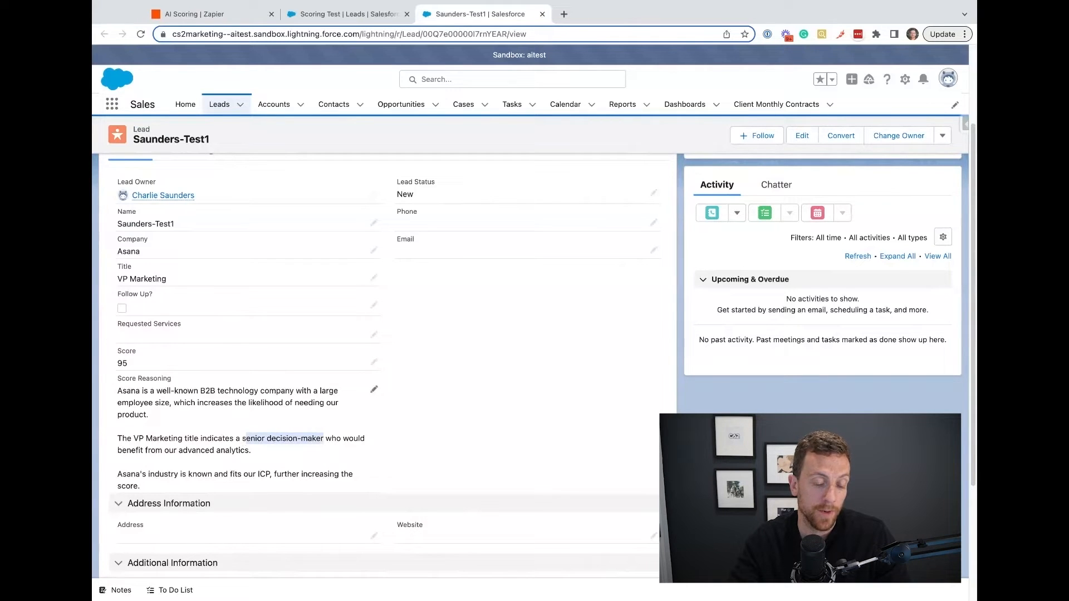
left_click(193, 452)
left_click_drag(118, 452, 327, 455)
left_click(443, 455)
left_click_drag(113, 454, 392, 465)
left_click(403, 465)
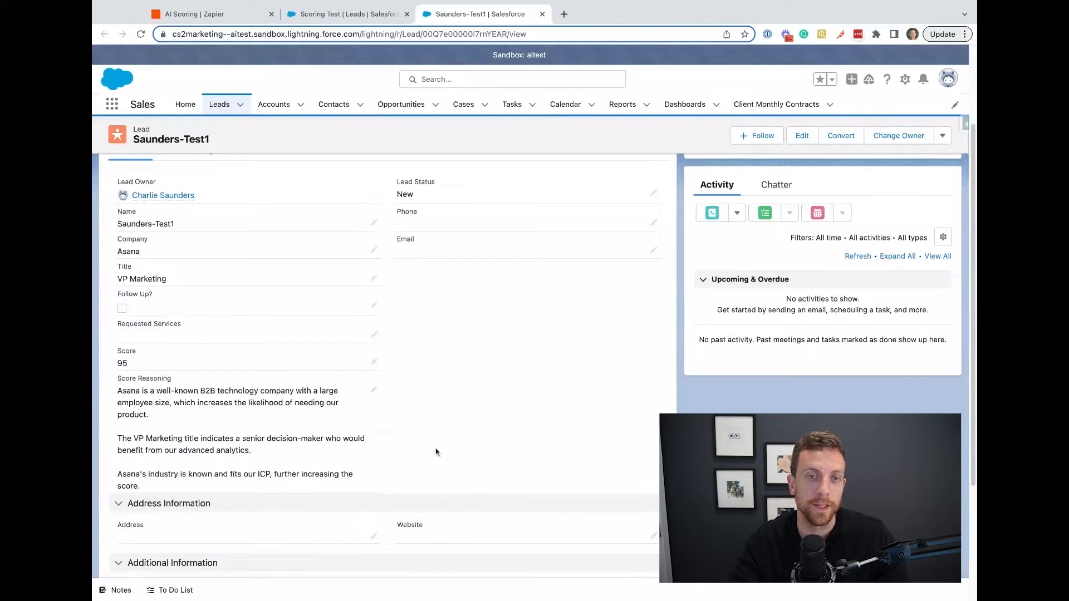
Set the Snowflake lead's title to Head of sales in the Salesforce list, and proceed from trigger sample Record G in the zap.
left_click(345, 16)
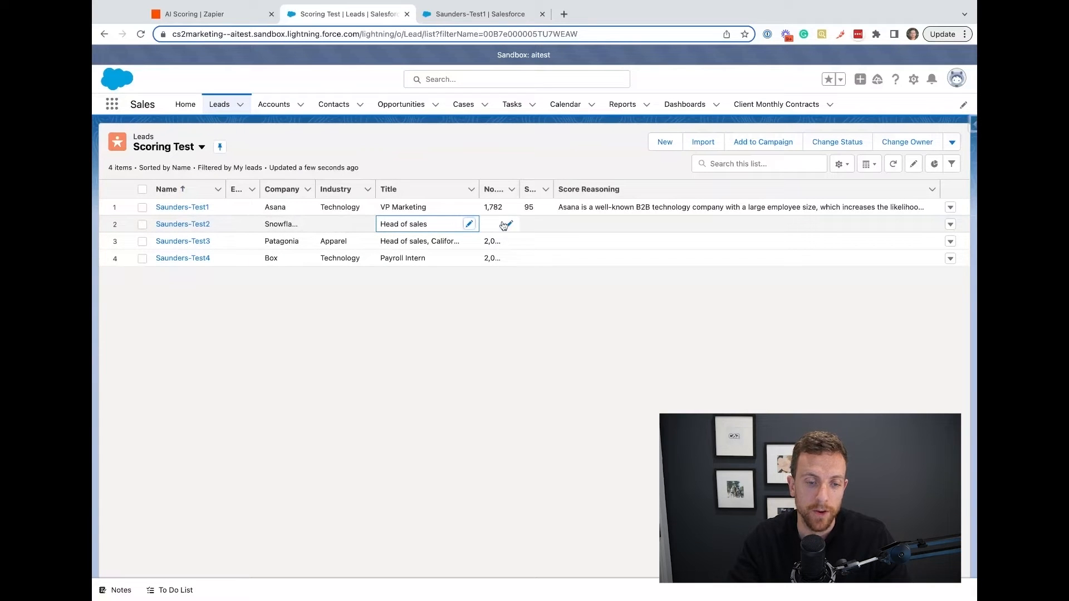
left_click(195, 14)
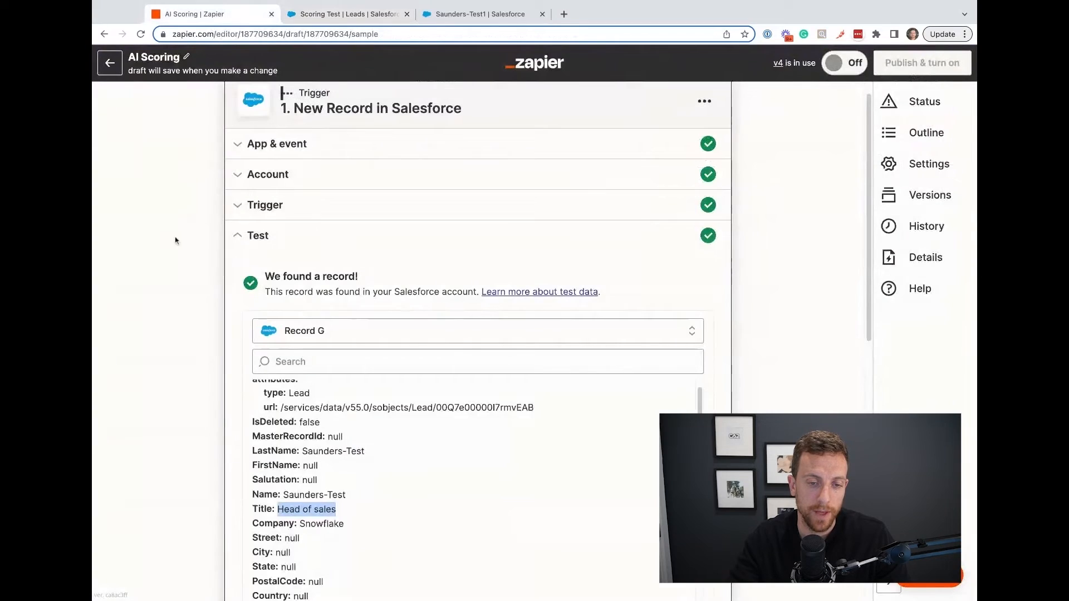
scroll(287, 368, "down", 3)
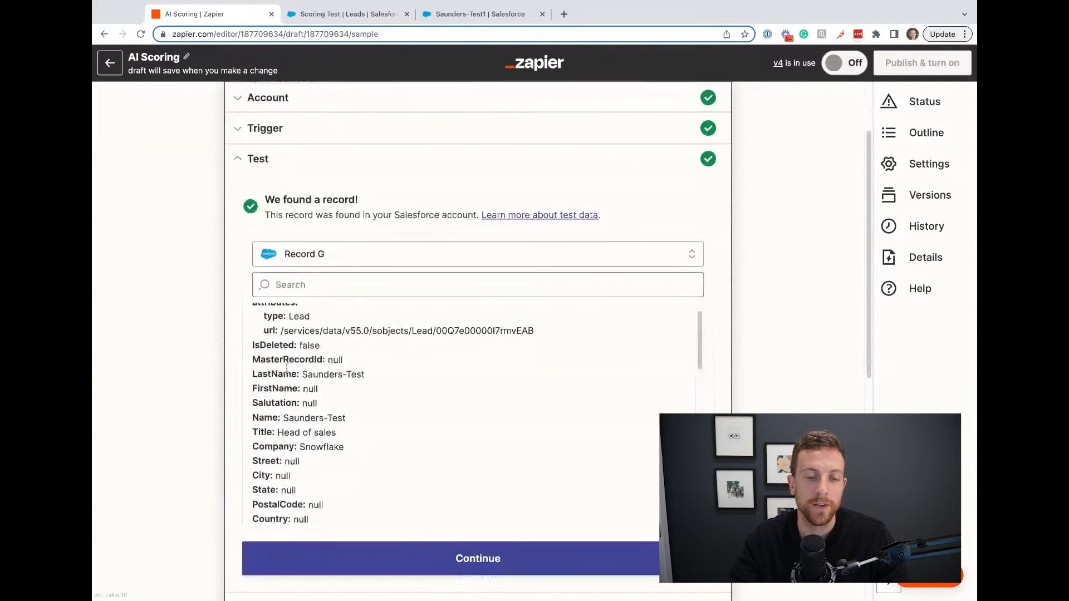
left_click(500, 550)
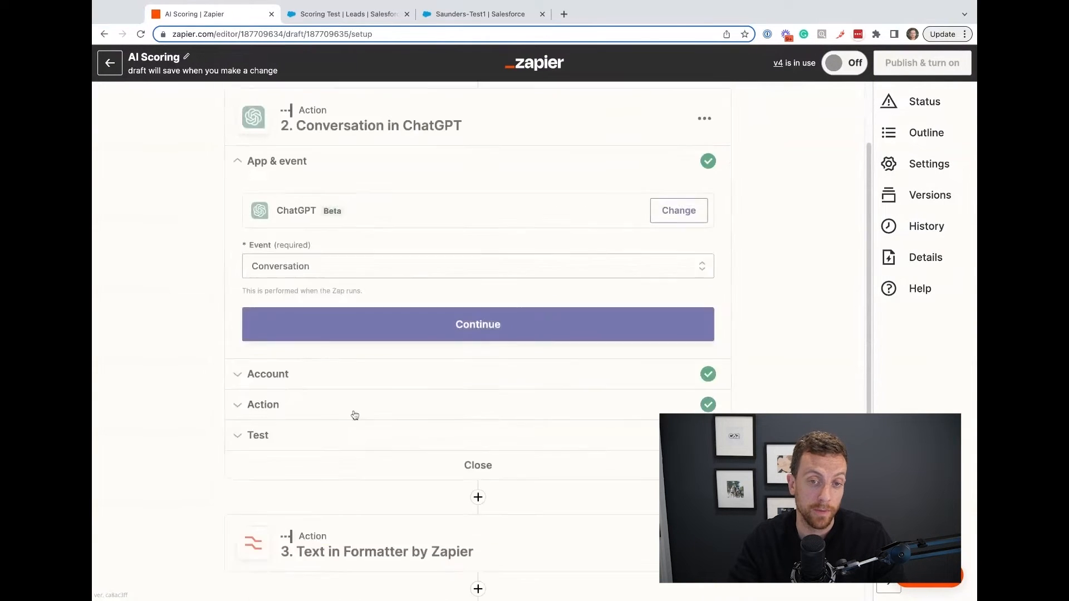
Check the Snowflake lead in Salesforce, retest the zap's ChatGPT step with it, and compare the request data with the scoring response.
left_click(342, 14)
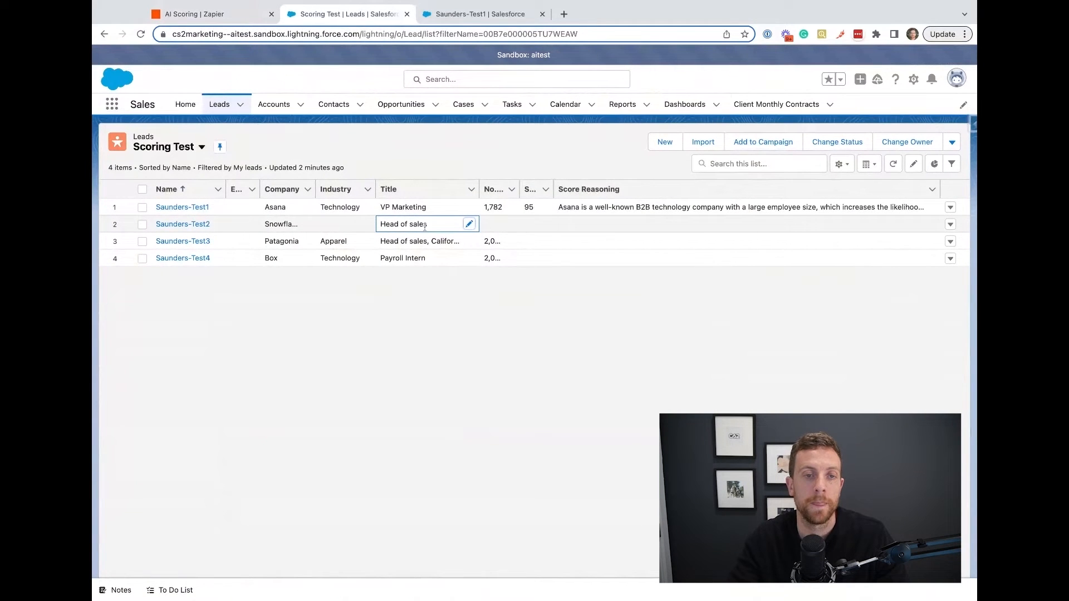
left_click(233, 21)
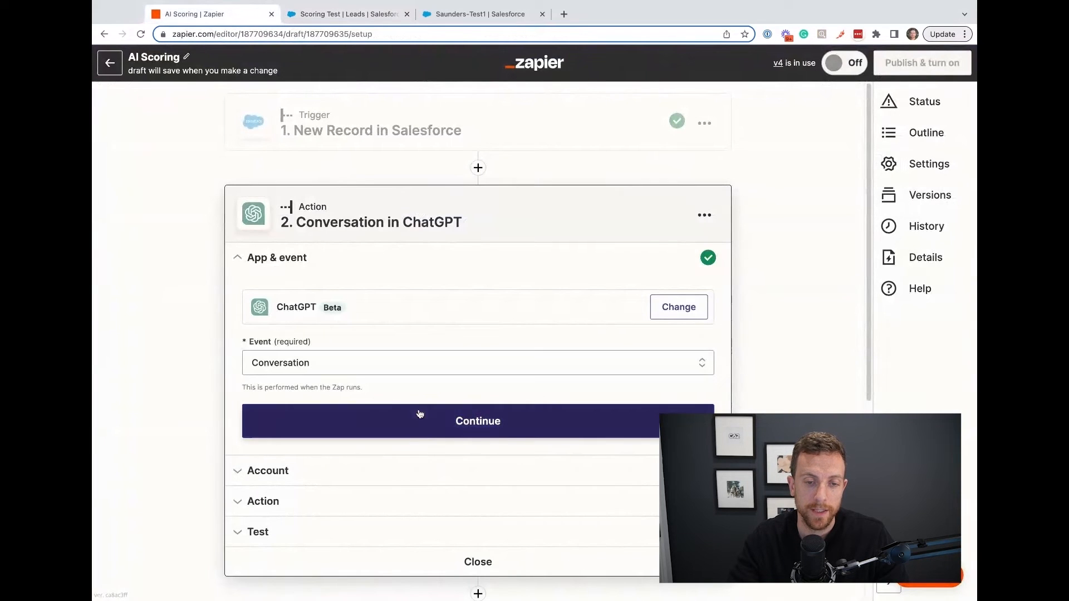
left_click(297, 548)
scroll(290, 423, "down", 5)
left_click(286, 422)
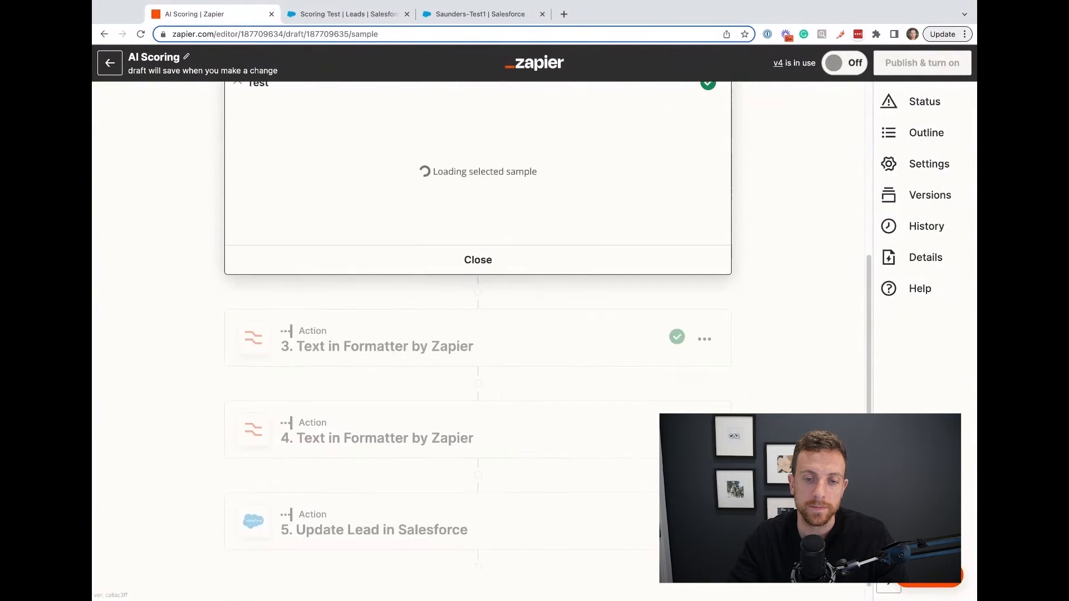
scroll(351, 333, "down", 3)
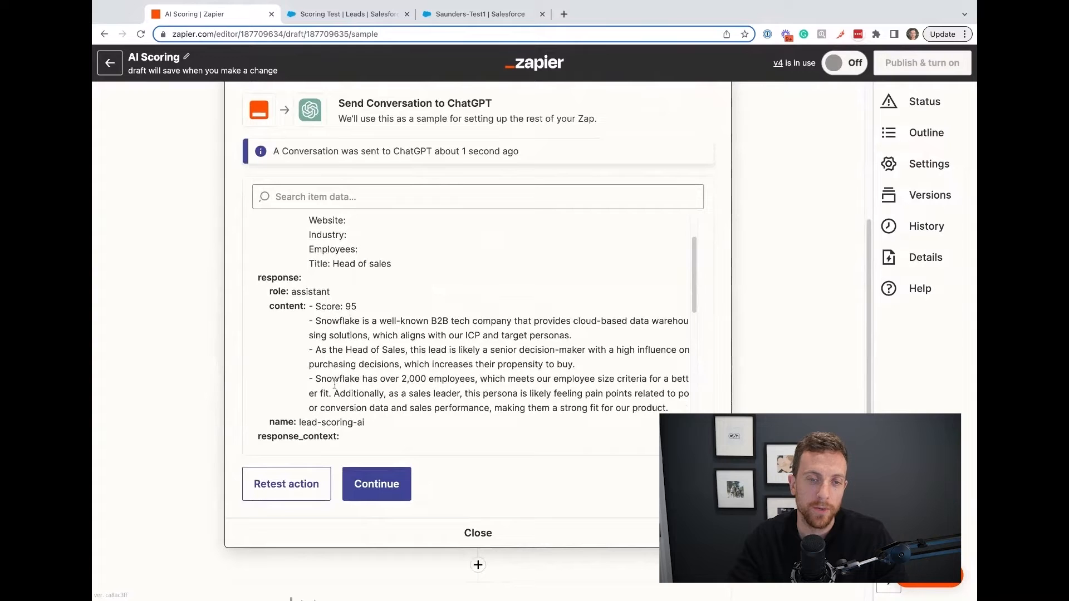
scroll(407, 279, "up", 2)
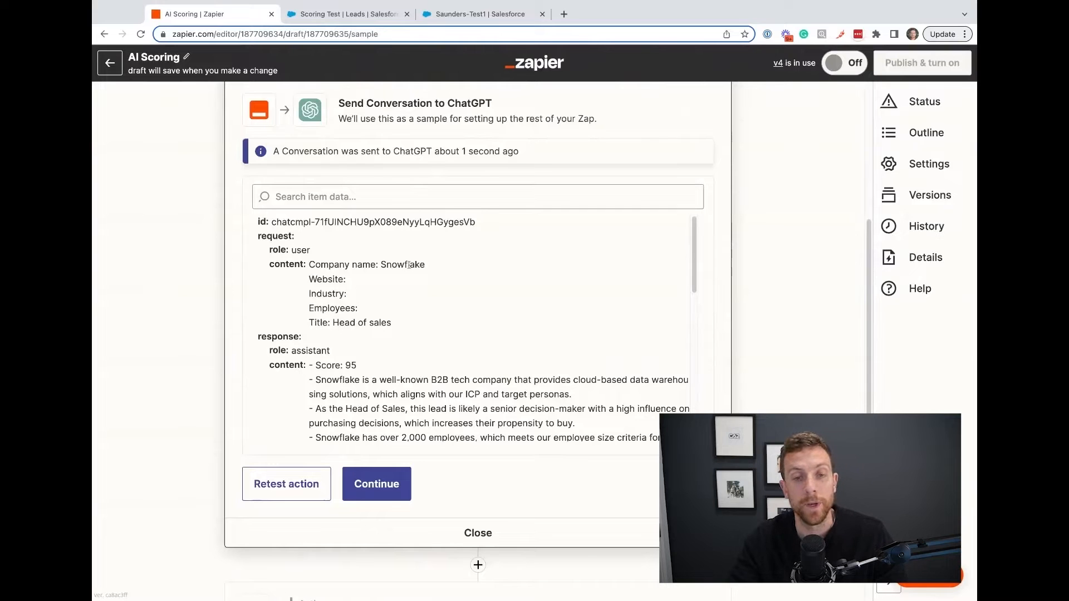
scroll(390, 288, "down", 3)
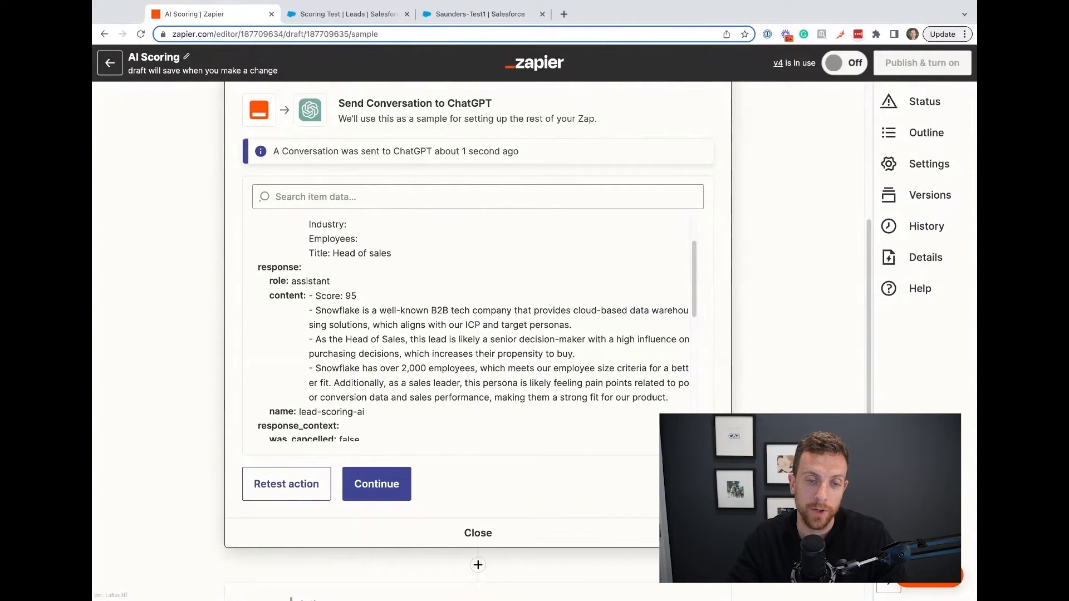
scroll(359, 334, "up", 2)
scroll(359, 334, "down", 2)
scroll(359, 335, "down", 3)
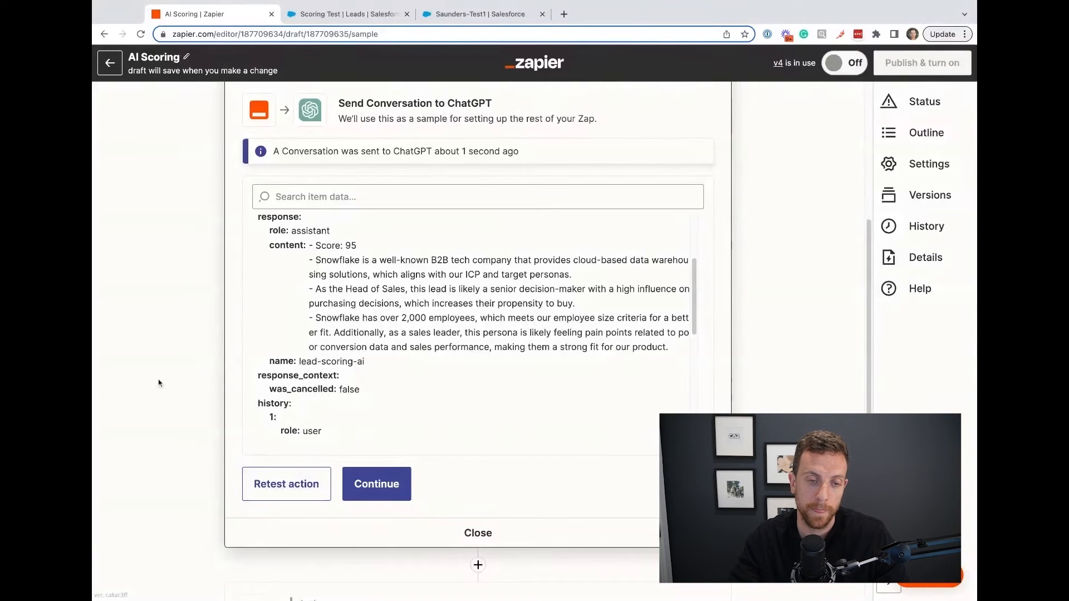
Retest both Formatter text steps with the ChatGPT response for the Snowflake lead.
scroll(167, 406, "down", 2)
left_click(319, 514)
scroll(193, 406, "up", 1)
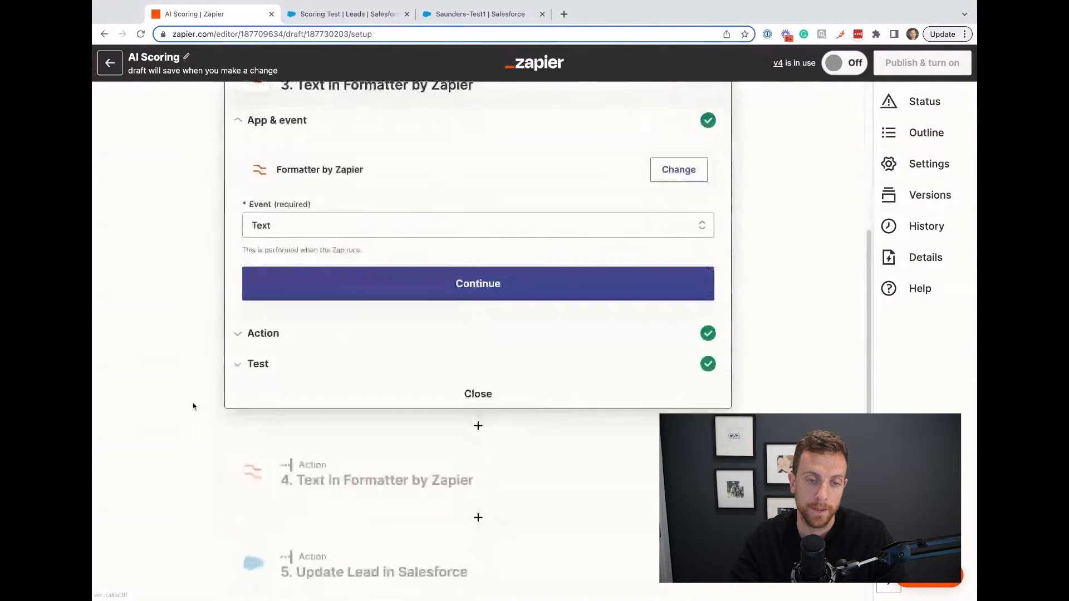
left_click(270, 373)
left_click(285, 374)
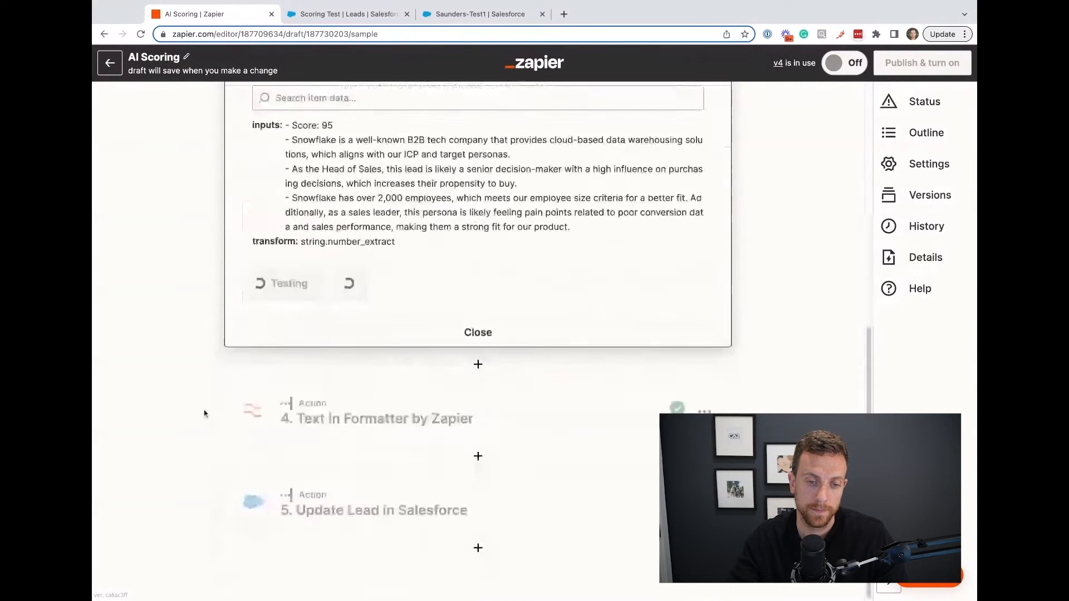
left_click(380, 419)
scroll(186, 394, "down", 1)
left_click(274, 397)
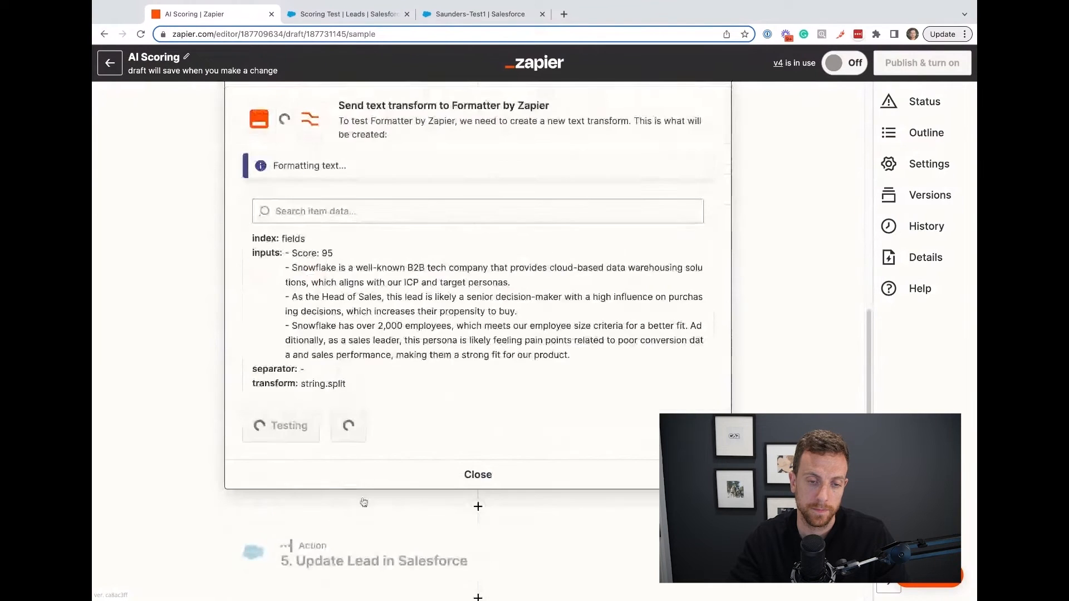
Retest the Update Lead step with the Snowflake lead's results, and switch to Salesforce to refresh the Scoring Test list.
left_click(319, 518)
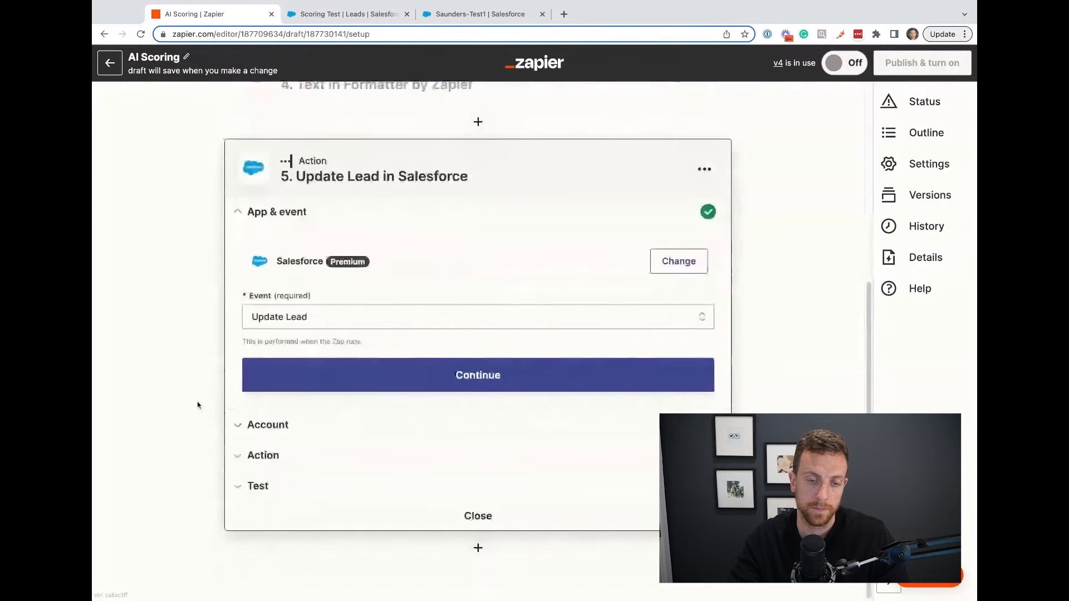
left_click(292, 490)
scroll(182, 490, "down", 5)
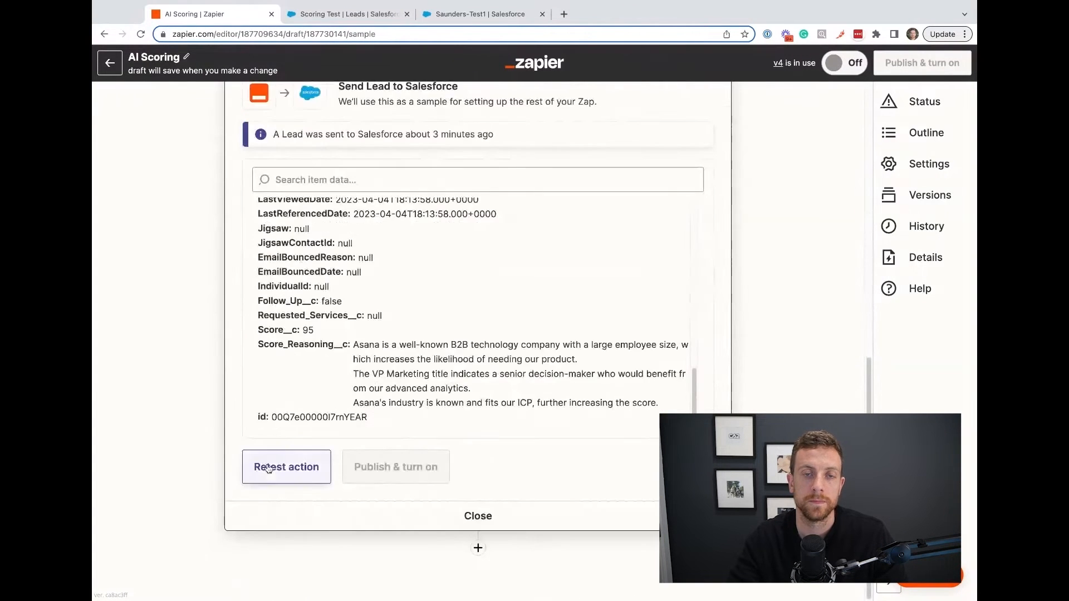
left_click(286, 465)
left_click(362, 14)
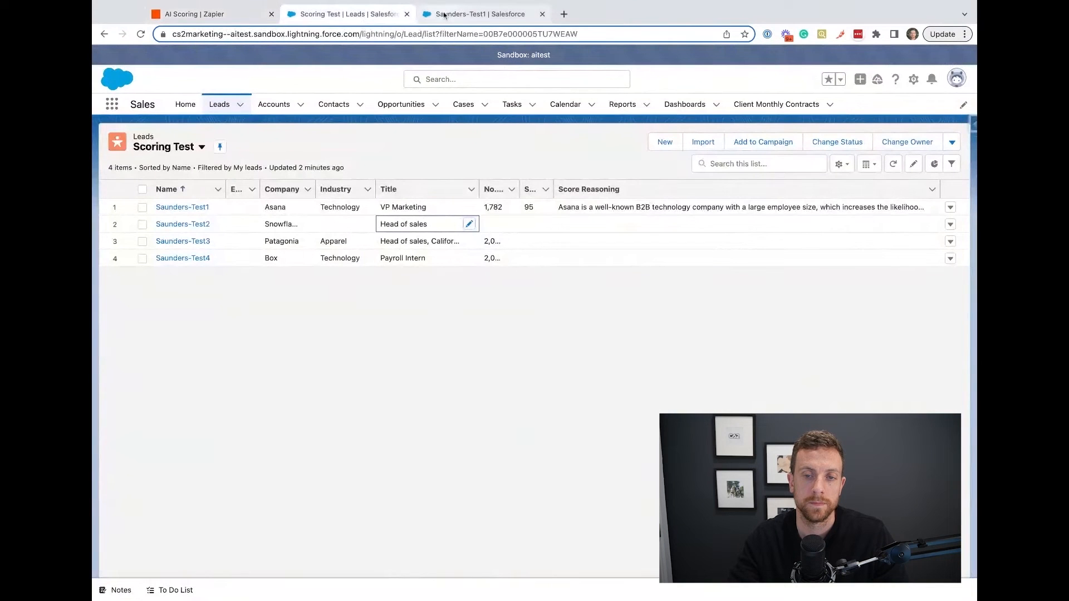
left_click(894, 164)
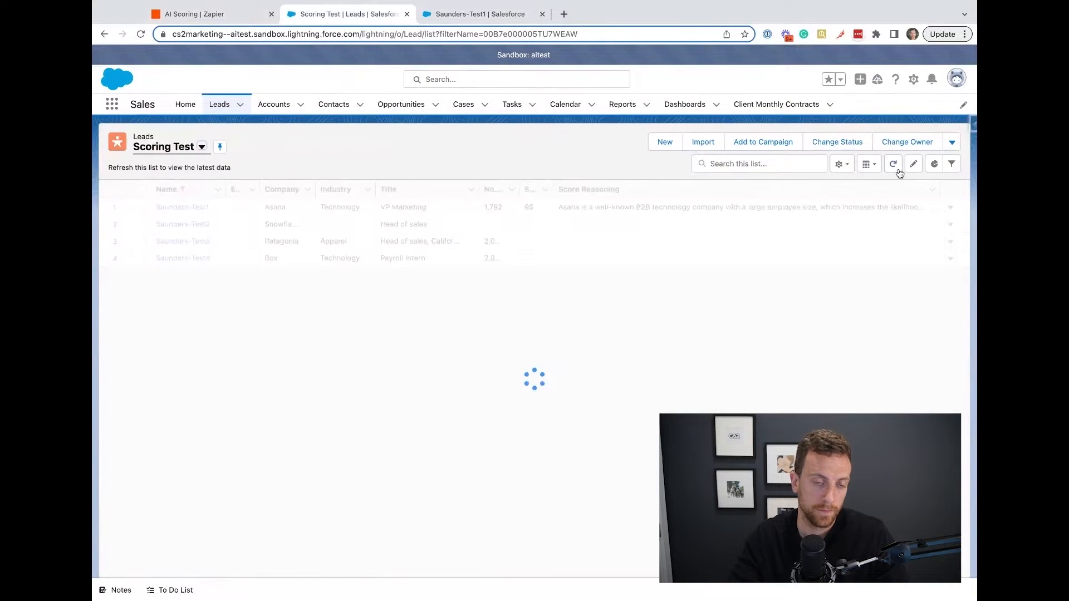
Open the Snowflake lead's record separately, close the Asana lead's record, and examine the Snowflake lead's Score, Score Reasoning and additional information.
left_click(199, 225, "super")
left_click(539, 17)
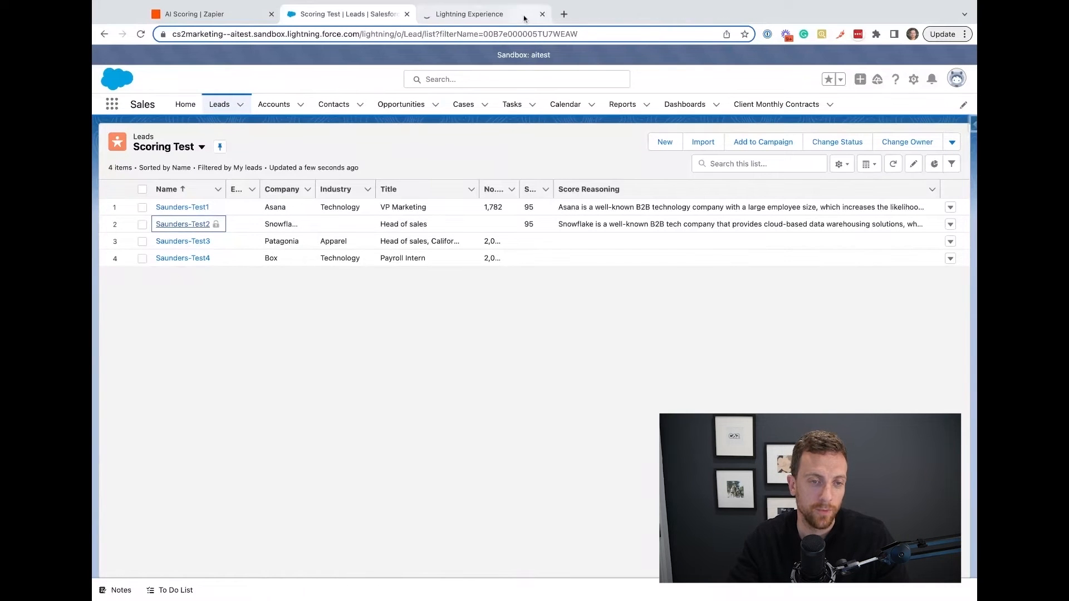
left_click(484, 14)
scroll(211, 418, "down", 4)
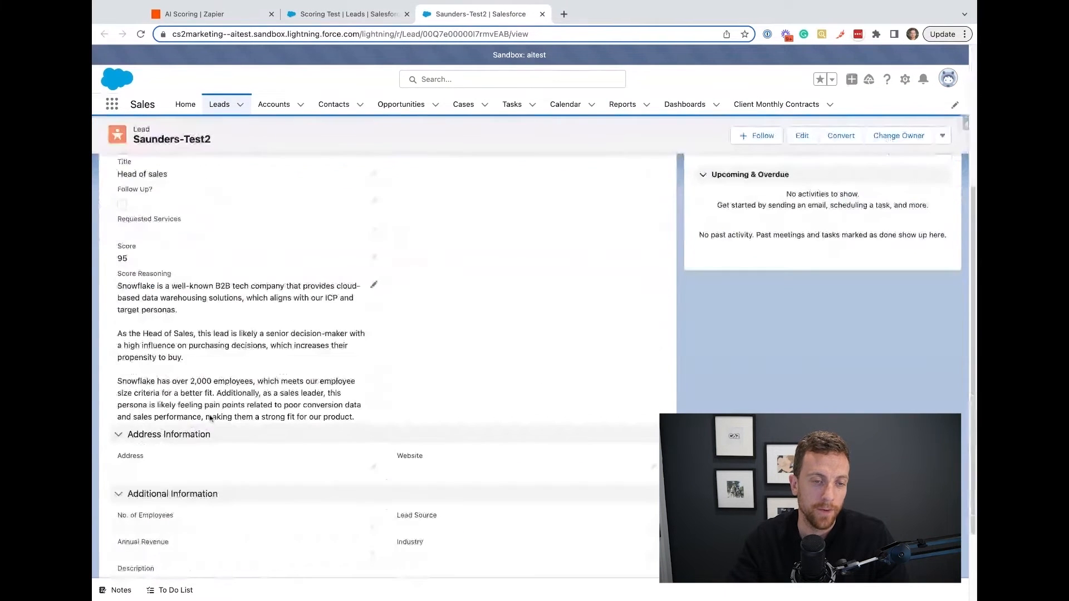
scroll(245, 250, "up", 2)
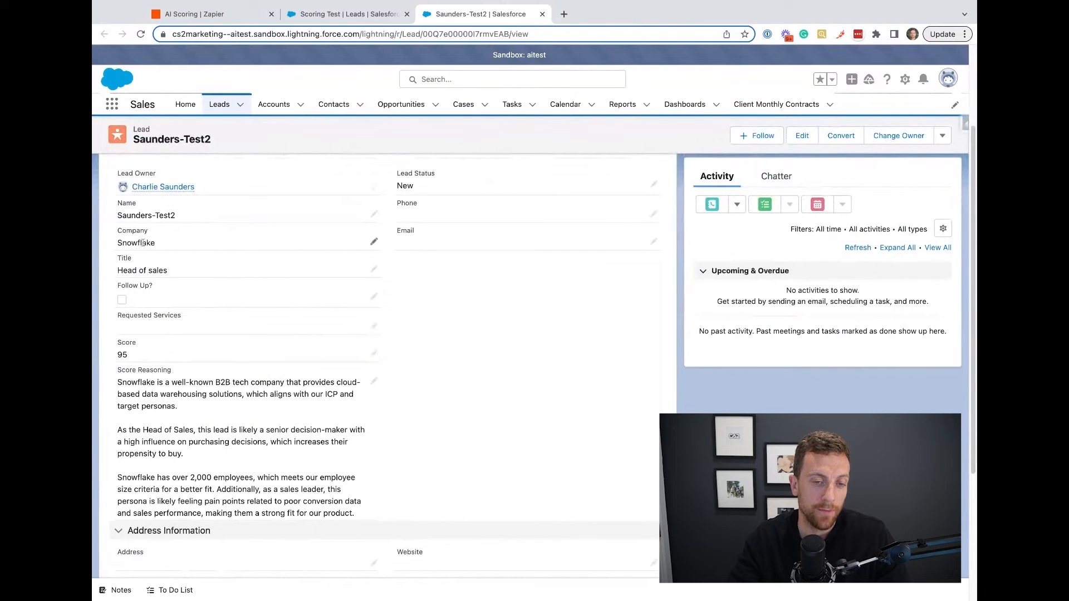
scroll(189, 415, "down", 1)
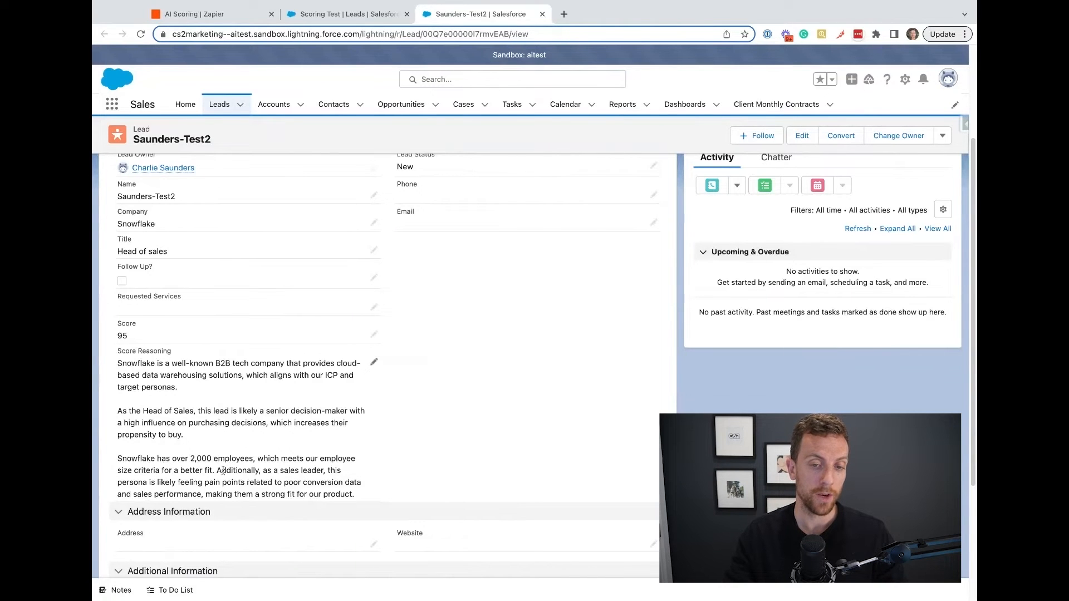
scroll(501, 354, "down", 5)
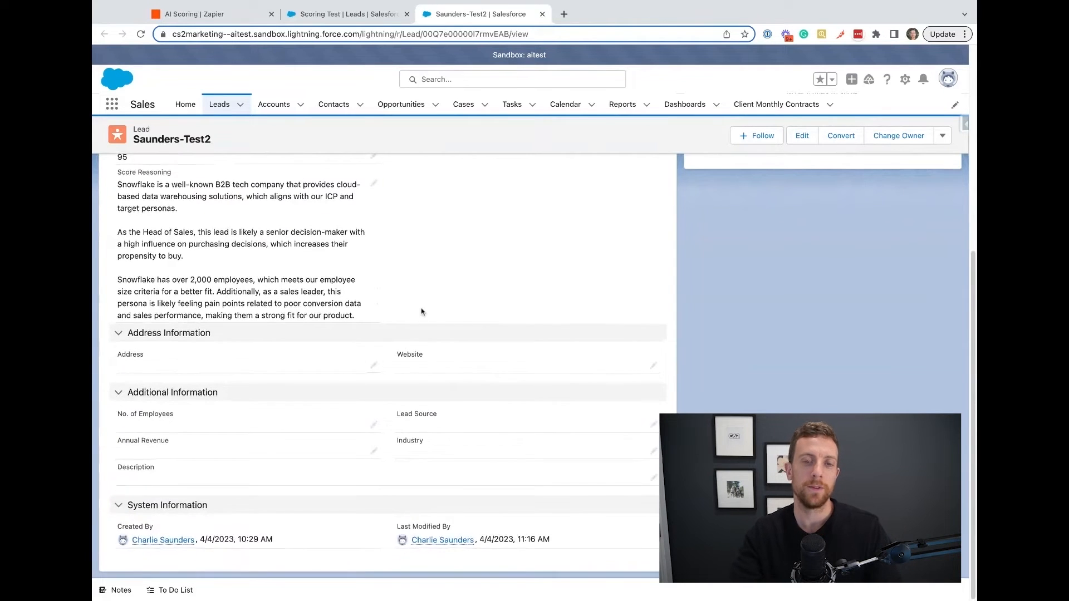
scroll(422, 312, "up", 6)
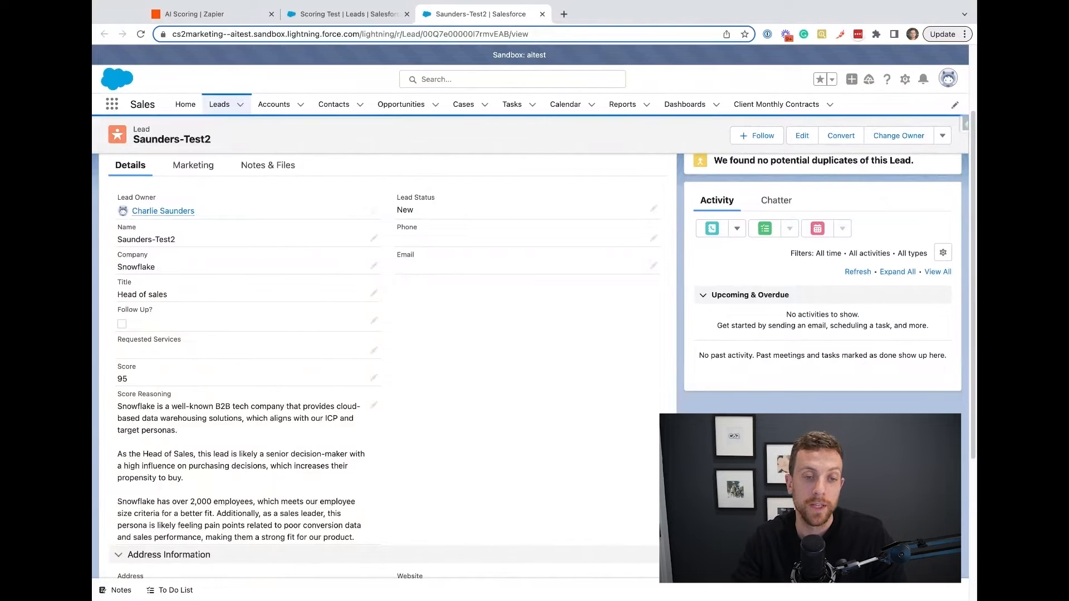
scroll(431, 318, "down", 4)
scroll(433, 321, "up", 6)
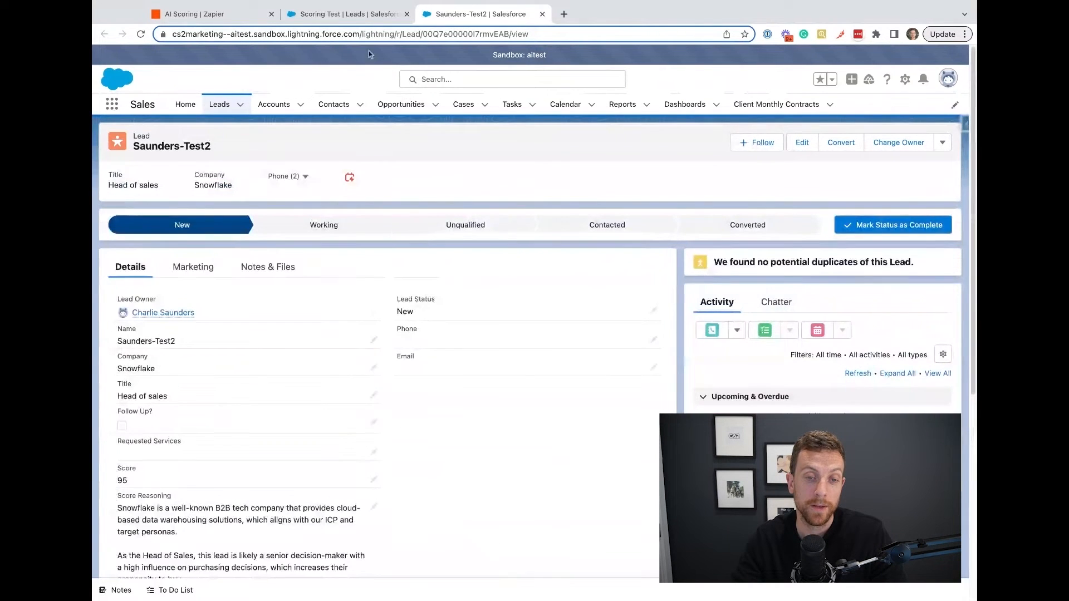
left_click(200, 14)
scroll(171, 216, "up", 10)
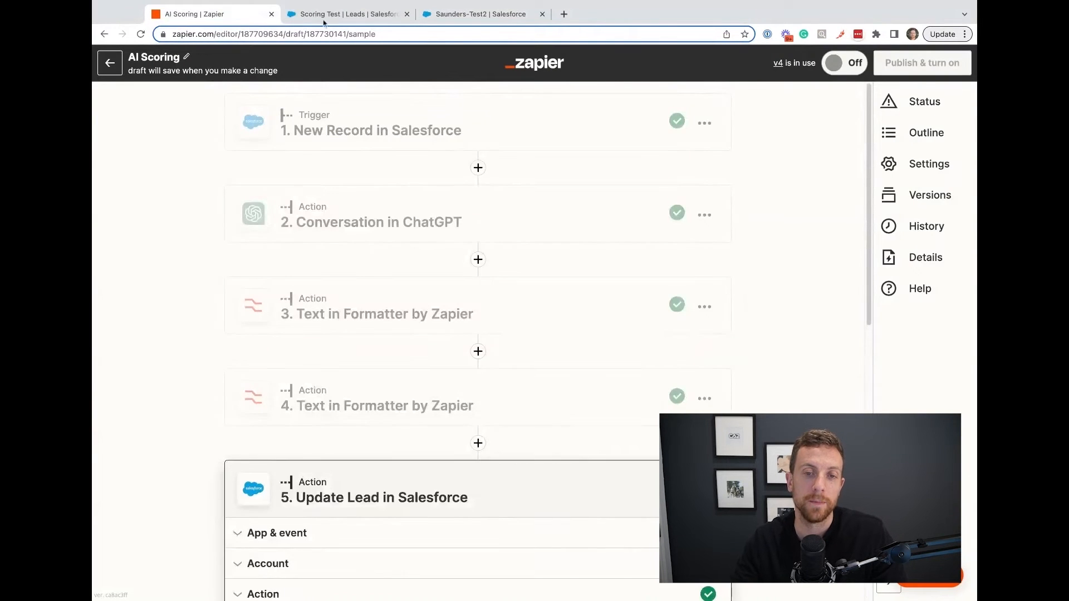
left_click(347, 13)
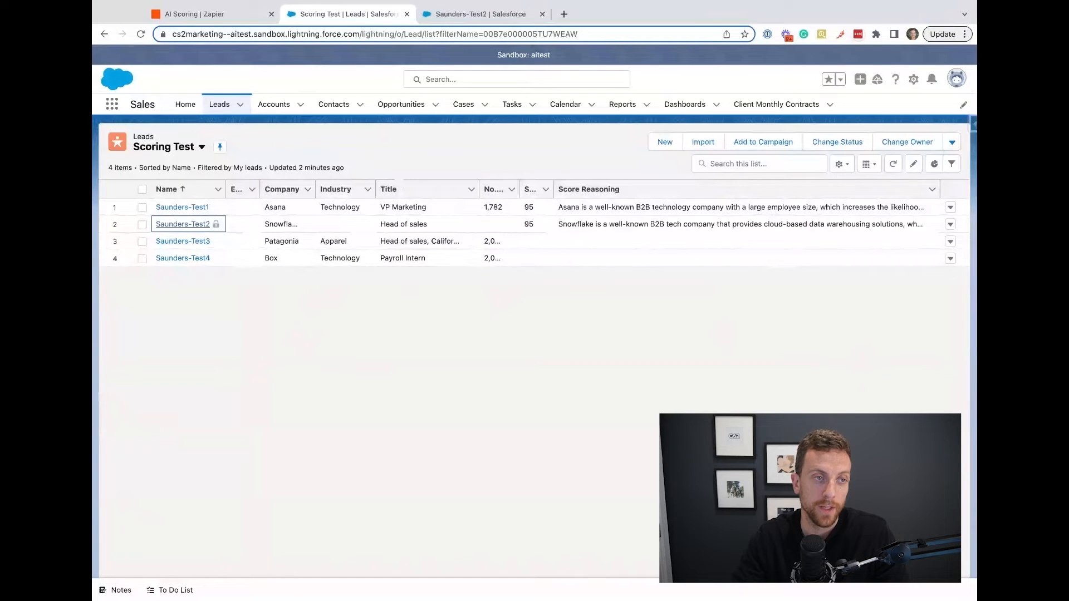
left_click(93, 448)
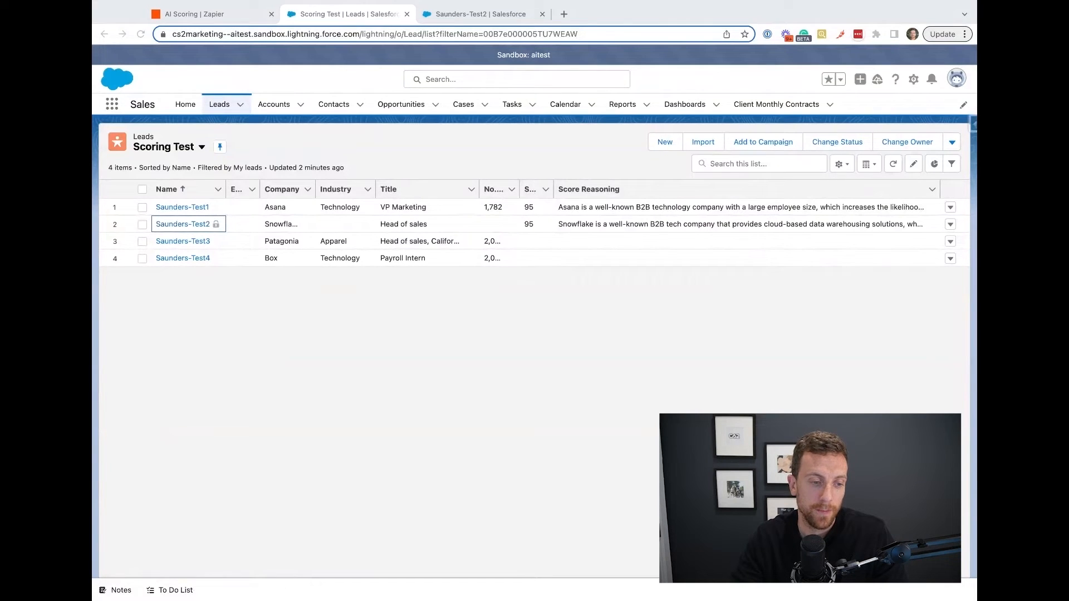
Switch to the zap and choose the Patagonia lead as the New Record trigger's test sample, proceeding to the ChatGPT step.
left_click(237, 17)
left_click(388, 134)
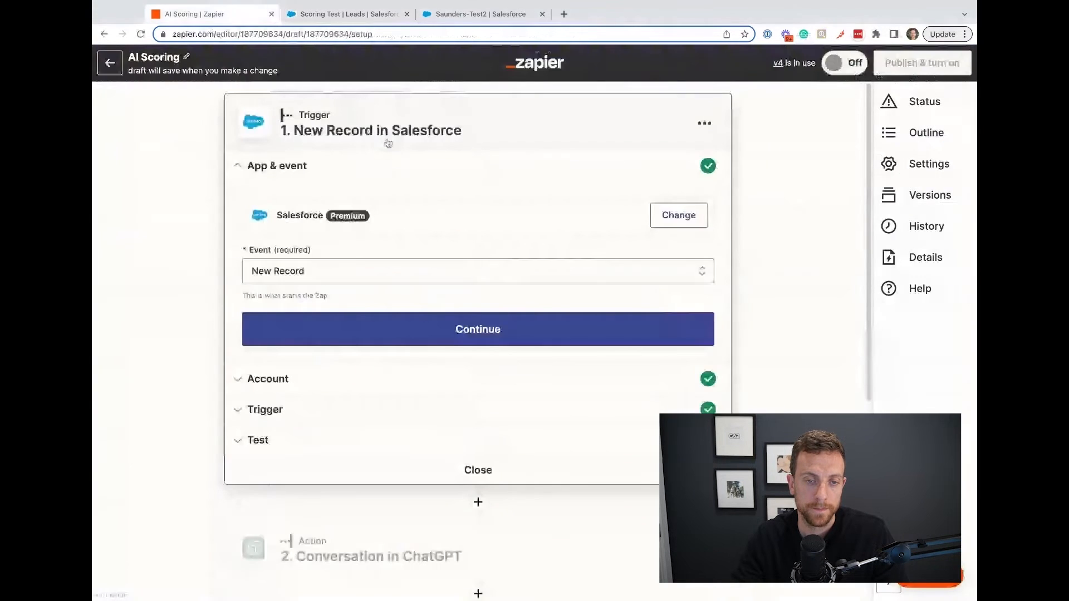
left_click(381, 269)
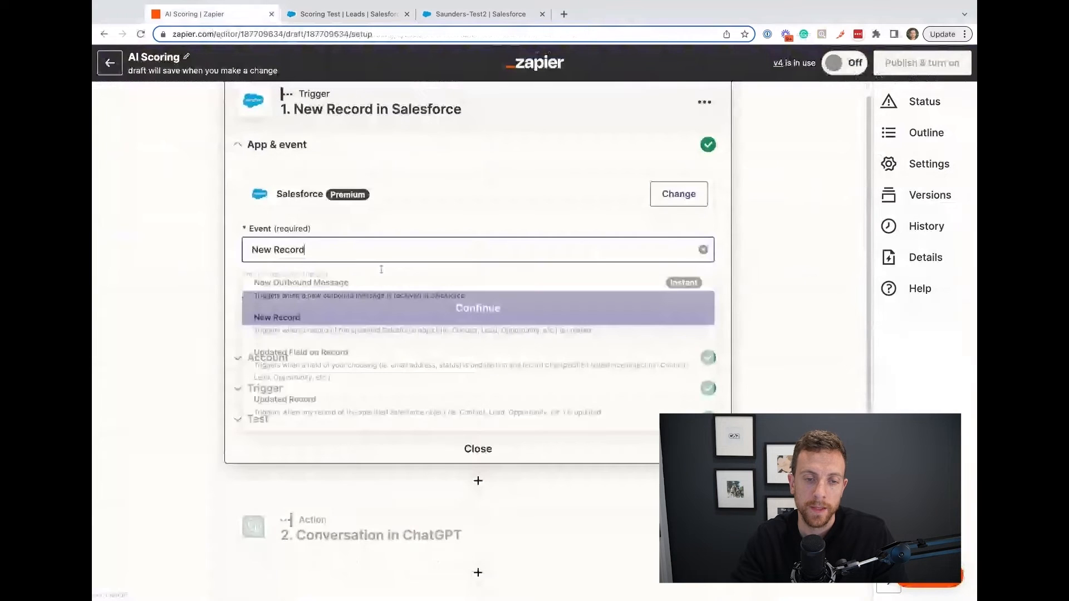
scroll(298, 286, "down", 3)
left_click(298, 286)
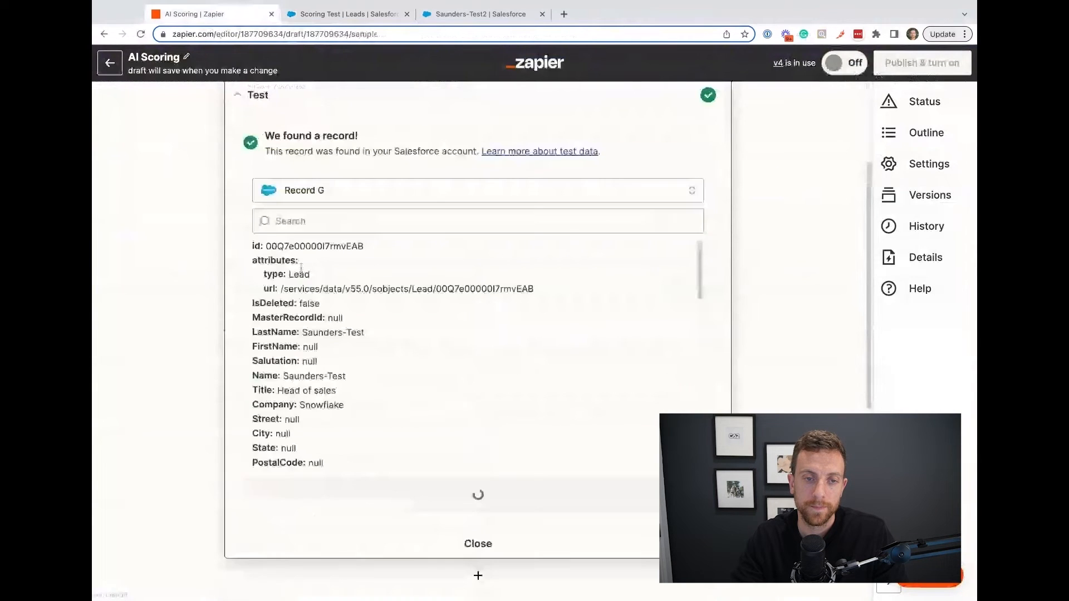
left_click(405, 493)
Retest the ChatGPT conversation step with the Patagonia lead and examine the score and reasoning in its response.
scroll(405, 494, "down", 4)
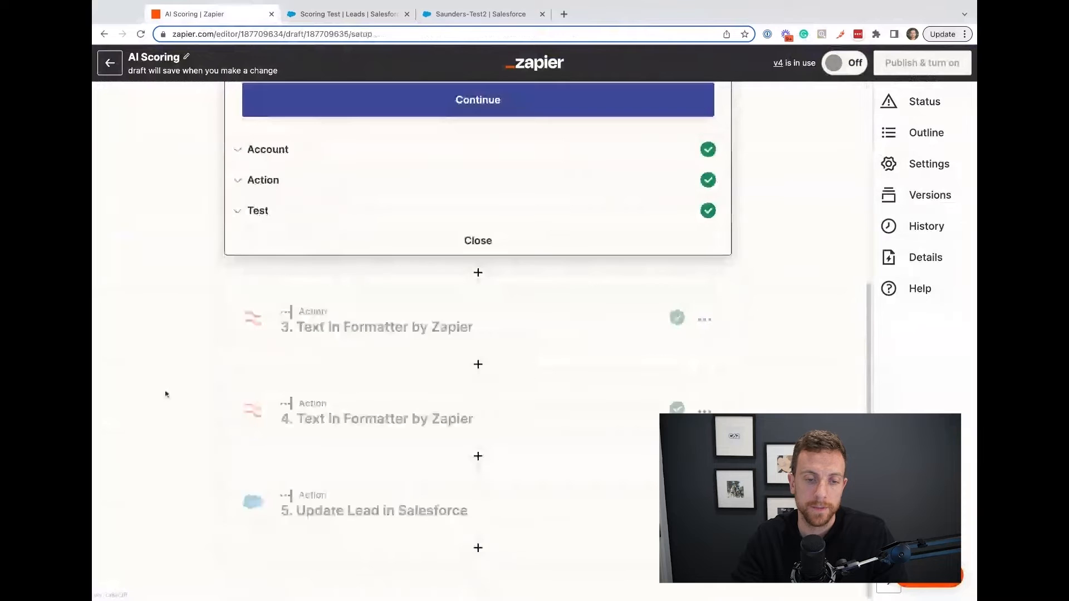
scroll(473, 291, "up", 3)
left_click(308, 361)
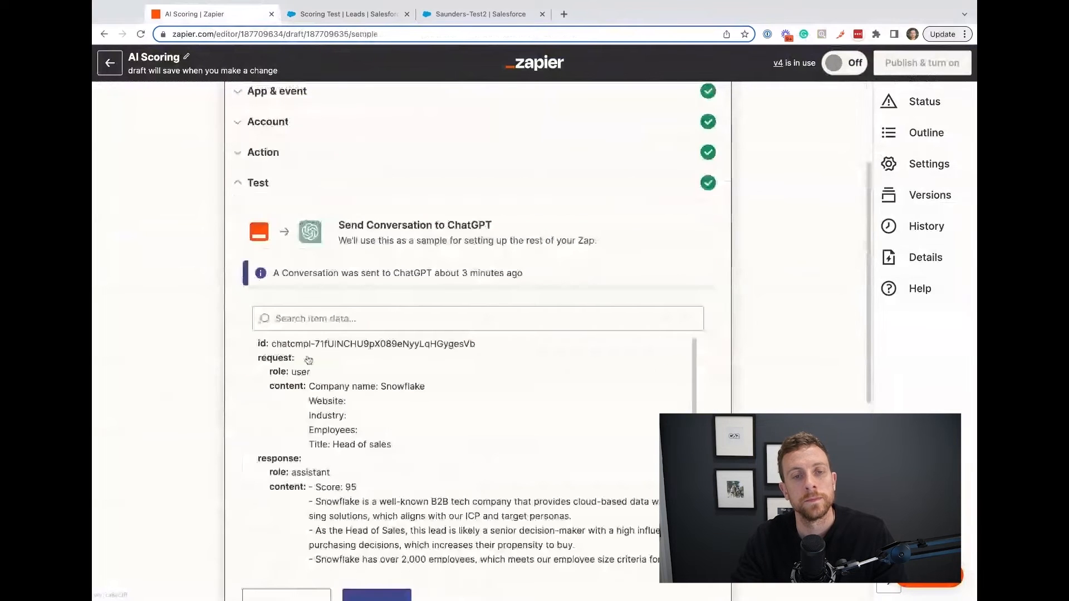
scroll(307, 362, "down", 2)
left_click(268, 494)
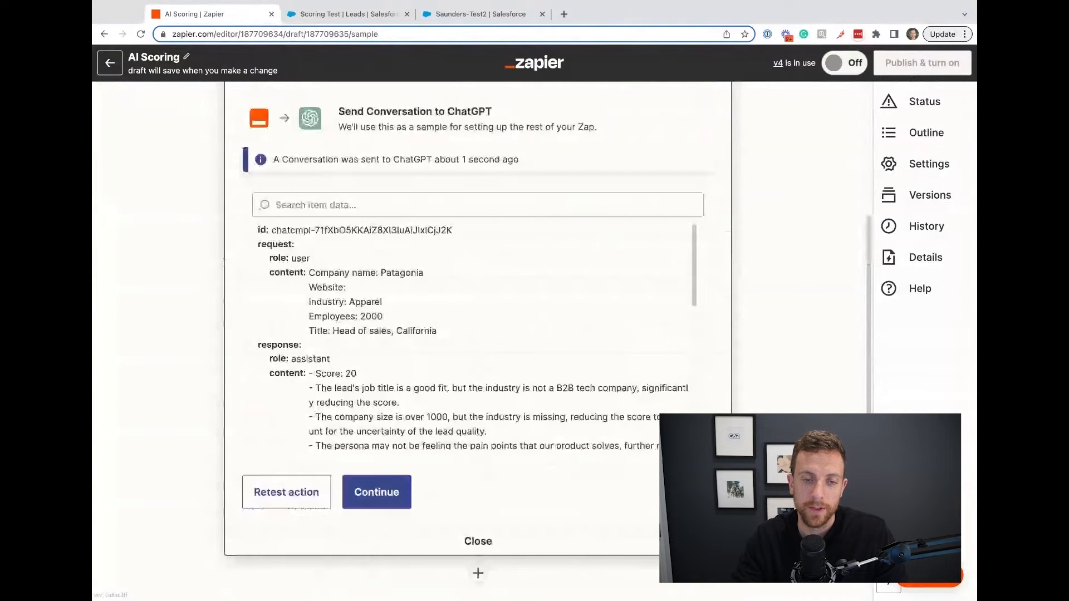
scroll(317, 268, "down", 2)
left_click_drag(316, 270, 359, 356)
scroll(195, 449, "down", 5)
Retest both Formatter text steps with the ChatGPT response for the Patagonia lead.
left_click(323, 341)
left_click(297, 302)
left_click(299, 330)
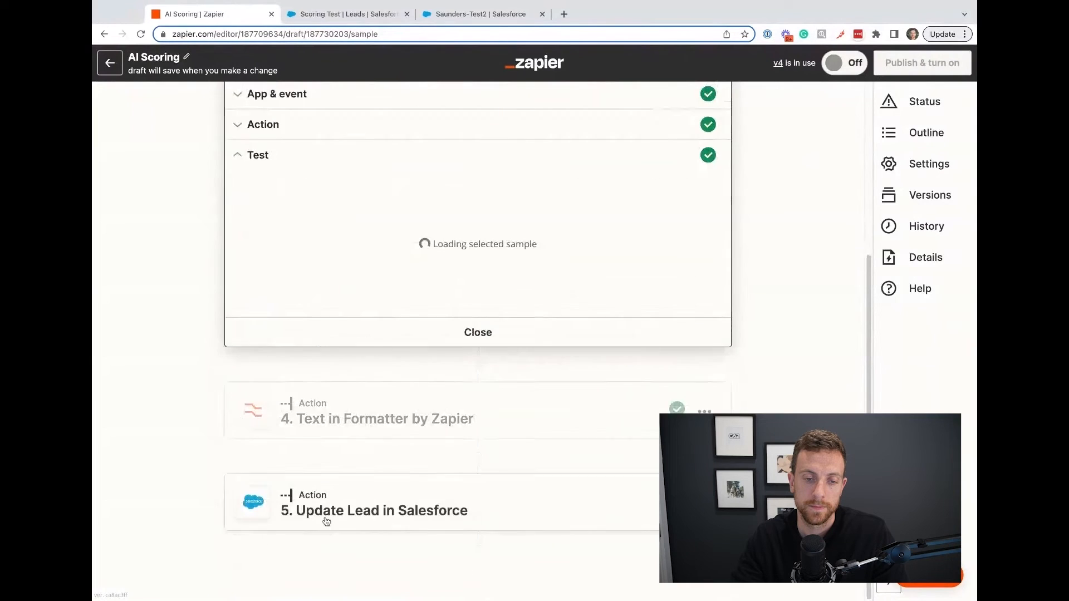
left_click(279, 425)
left_click(283, 396)
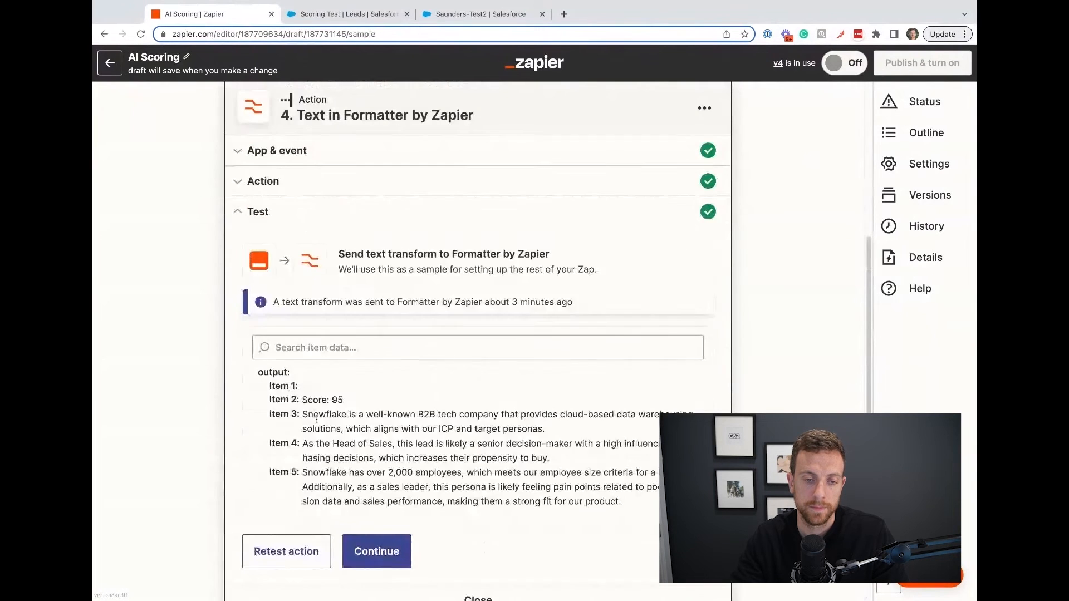
scroll(316, 416, "down", 3)
left_click(295, 389)
Retest the Update Lead step for the Patagonia lead, then close the Snowflake record in Salesforce and refresh the Scoring Test list.
left_click(341, 524)
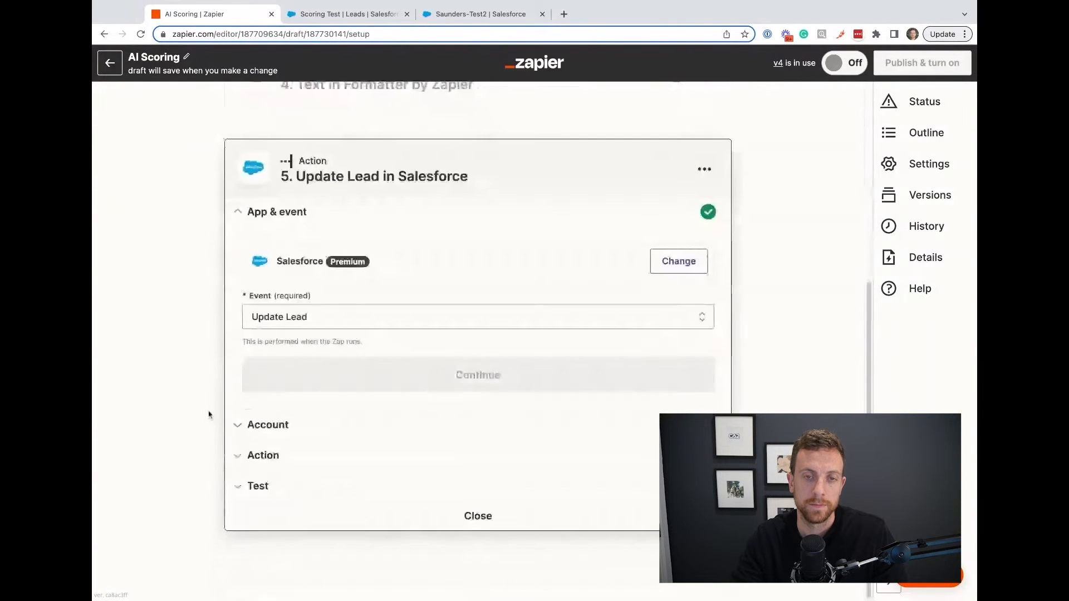
left_click(288, 488)
left_click(289, 475)
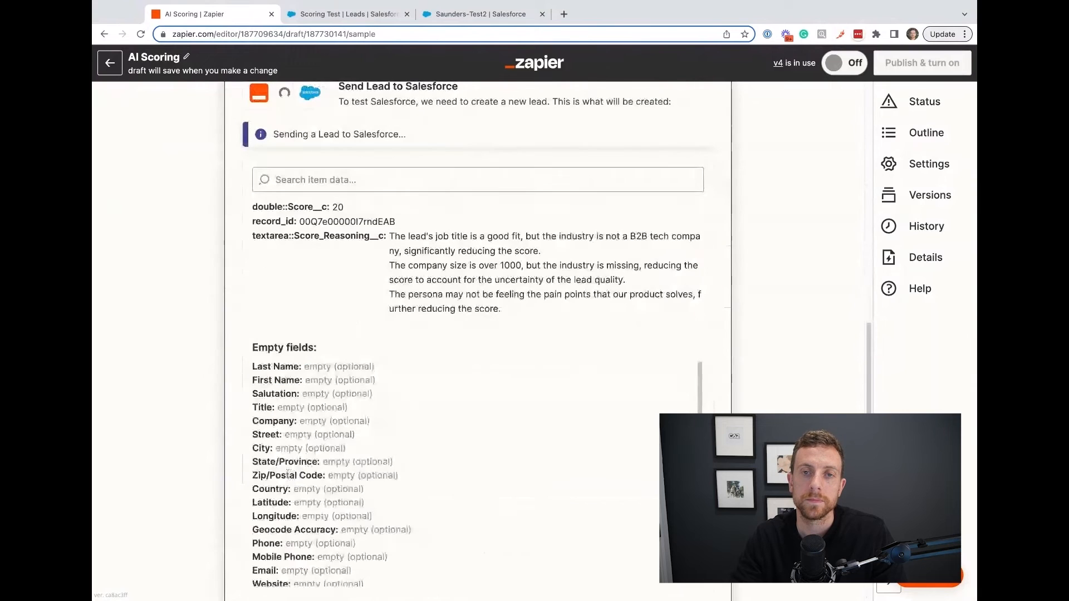
left_click(468, 18)
left_click(387, 16)
left_click(547, 20)
left_click(543, 14)
left_click(894, 168)
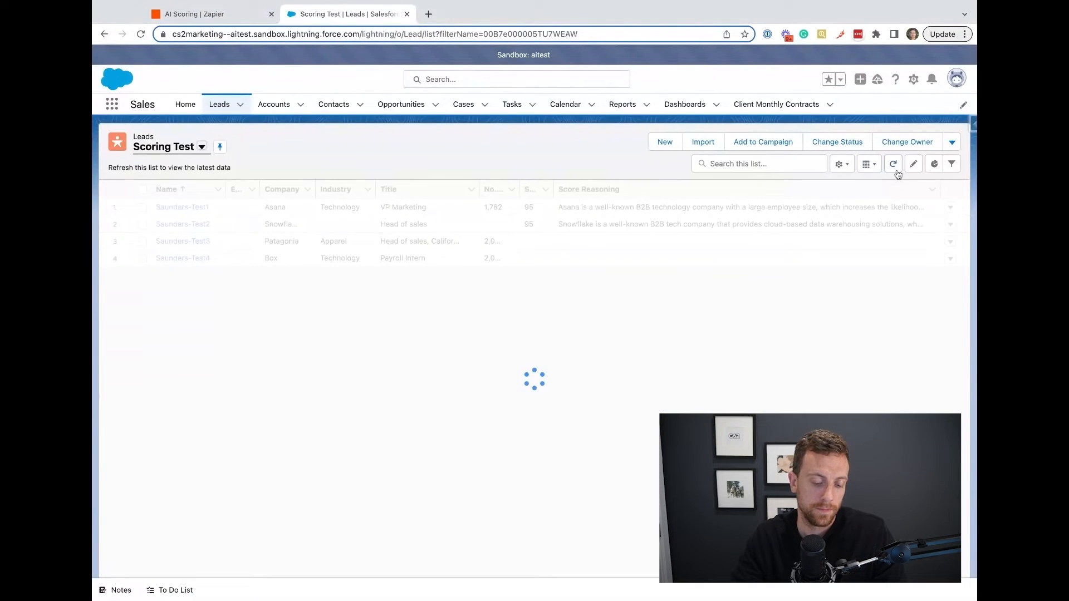
Open the Patagonia lead's record separately and examine its Score Reasoning, including the company size and persona pain point paragraphs.
left_click(206, 244)
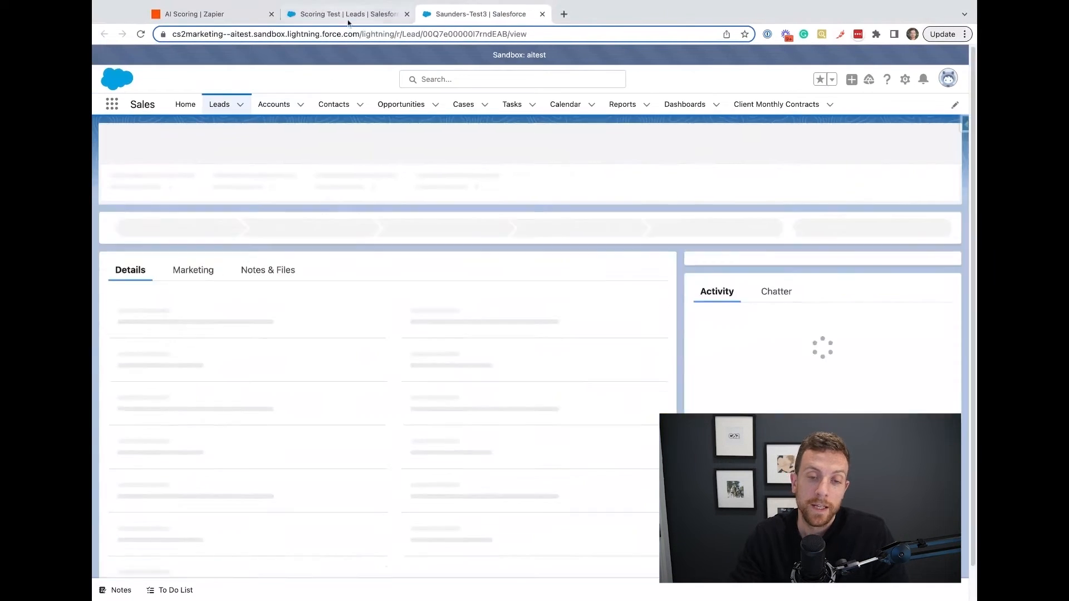
left_click(350, 15)
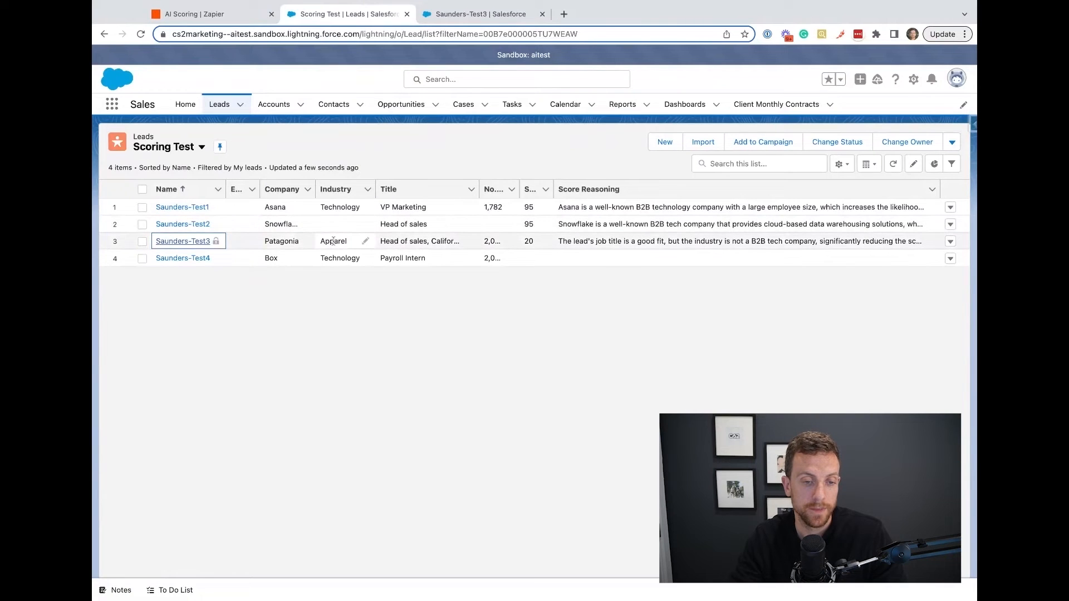
left_click(481, 14)
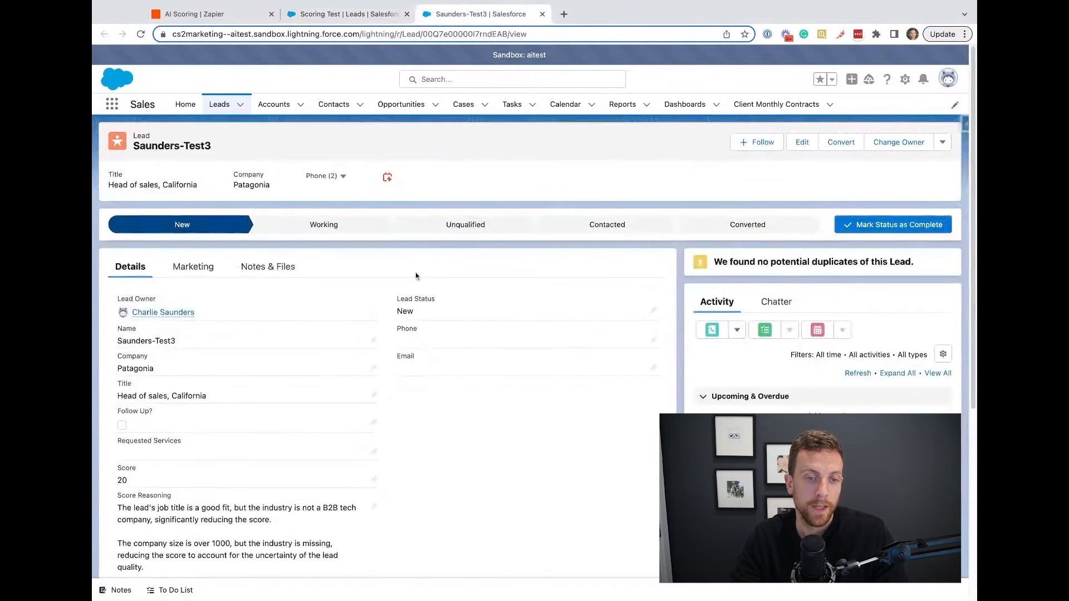
scroll(334, 284, "down", 5)
scroll(188, 305, "up", 2)
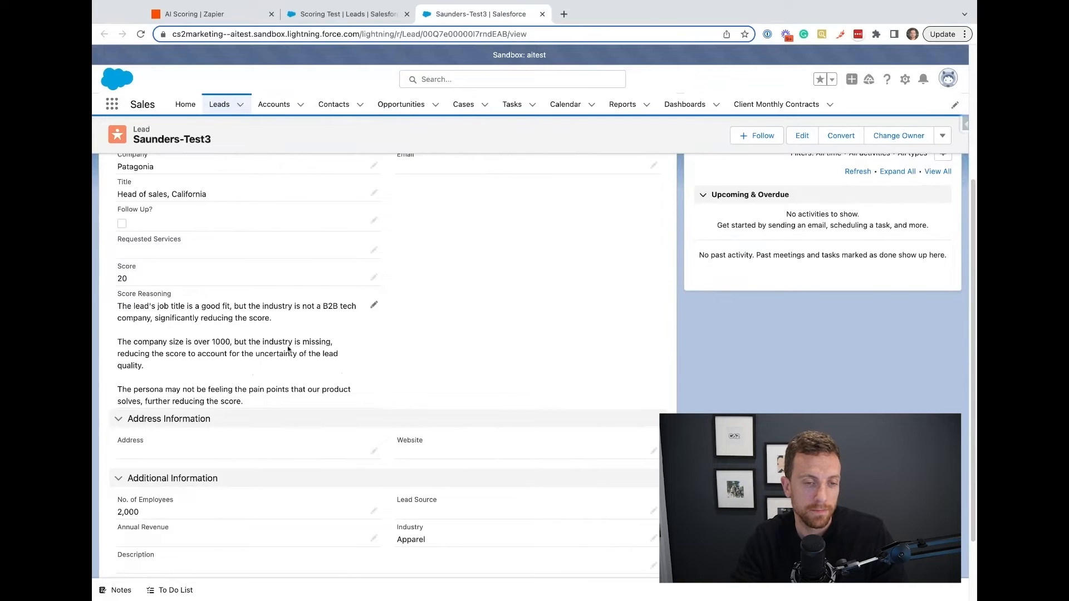
triple_click(119, 342)
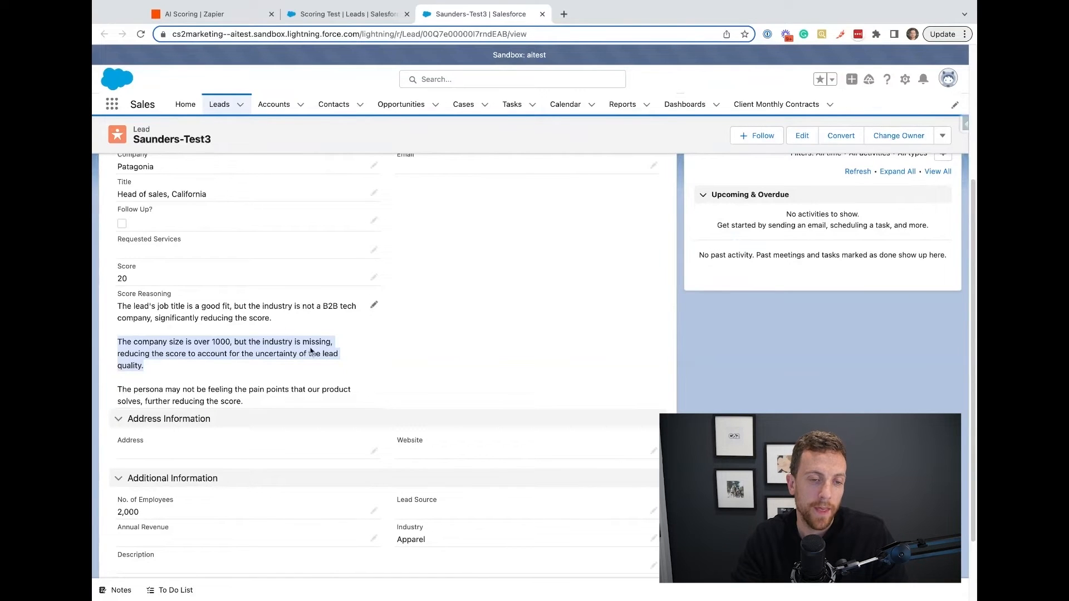
left_click(463, 364)
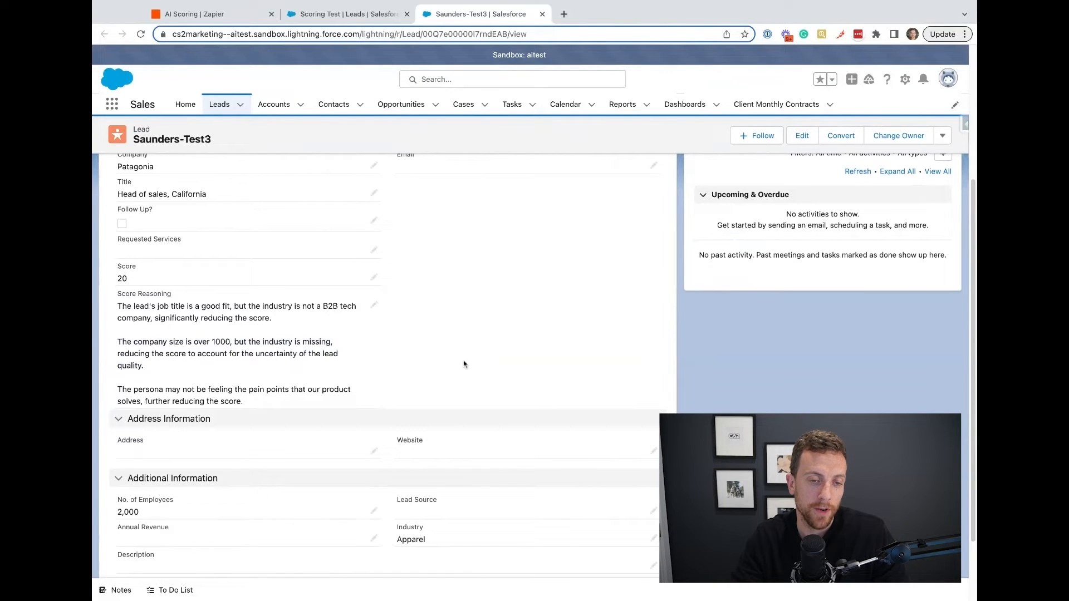
triple_click(120, 391)
scroll(255, 412, "up", 1)
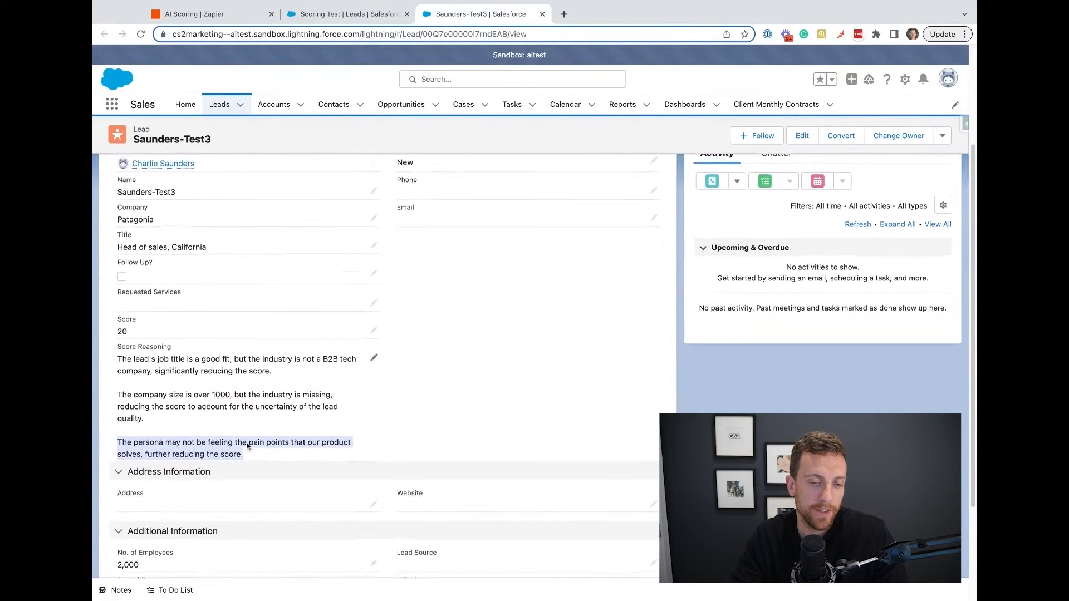
Reread the persona pain point paragraph in the Patagonia lead's Score Reasoning, then return to the Scoring Test list.
scroll(248, 445, "up", 2)
left_click(255, 505)
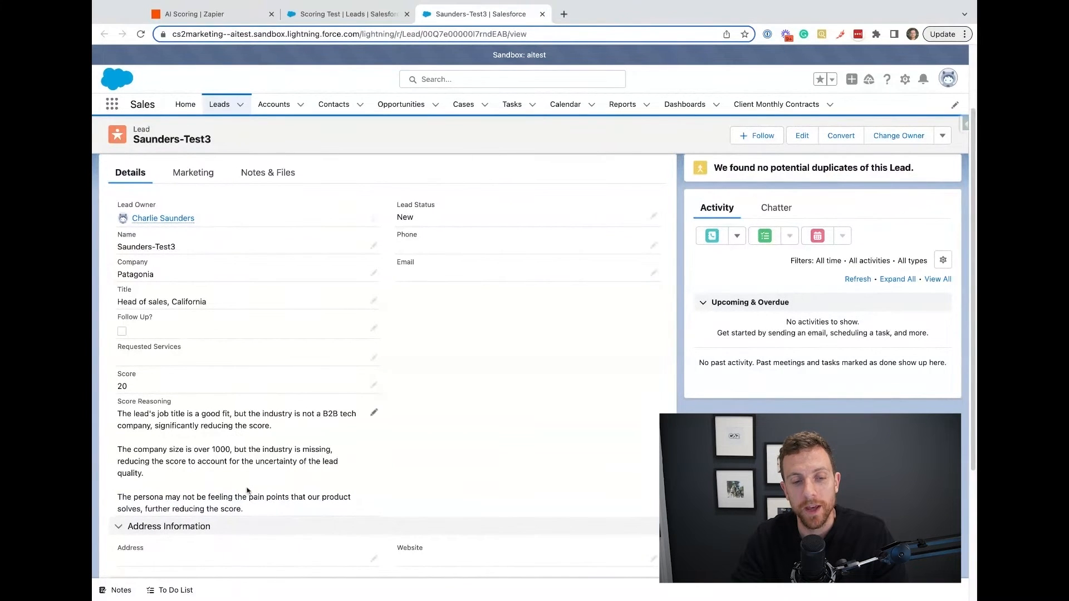
left_click_drag(249, 511, 118, 497)
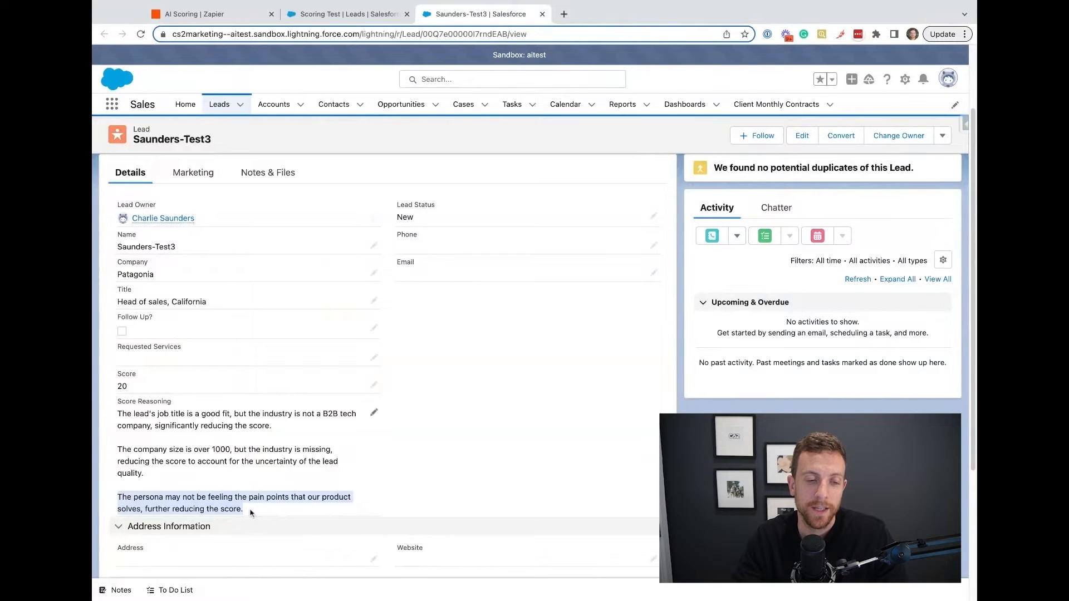
left_click(370, 485)
scroll(219, 491, "down", 1)
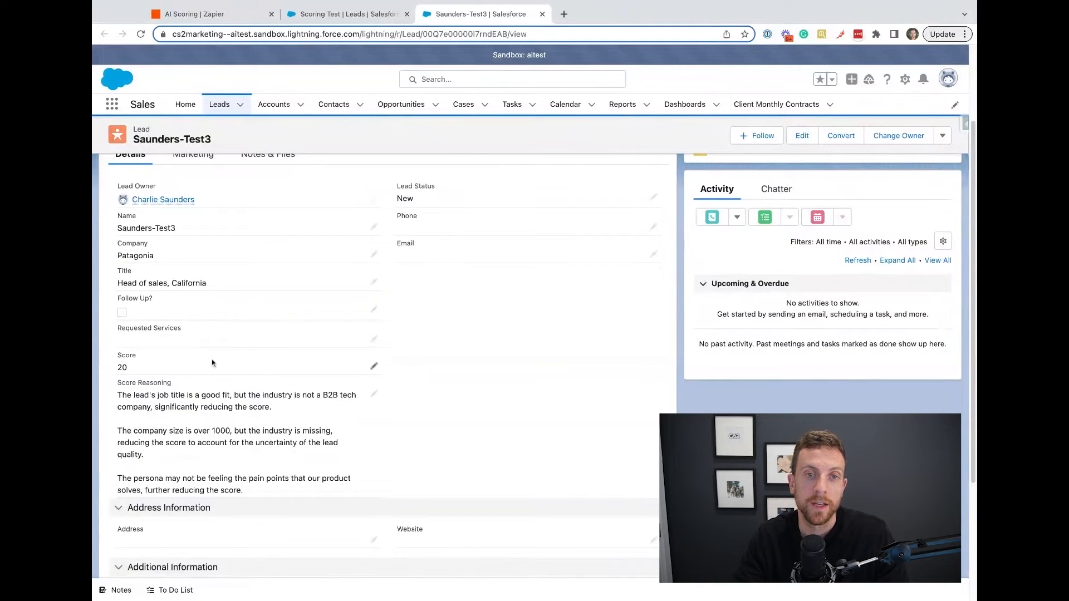
left_click(368, 15)
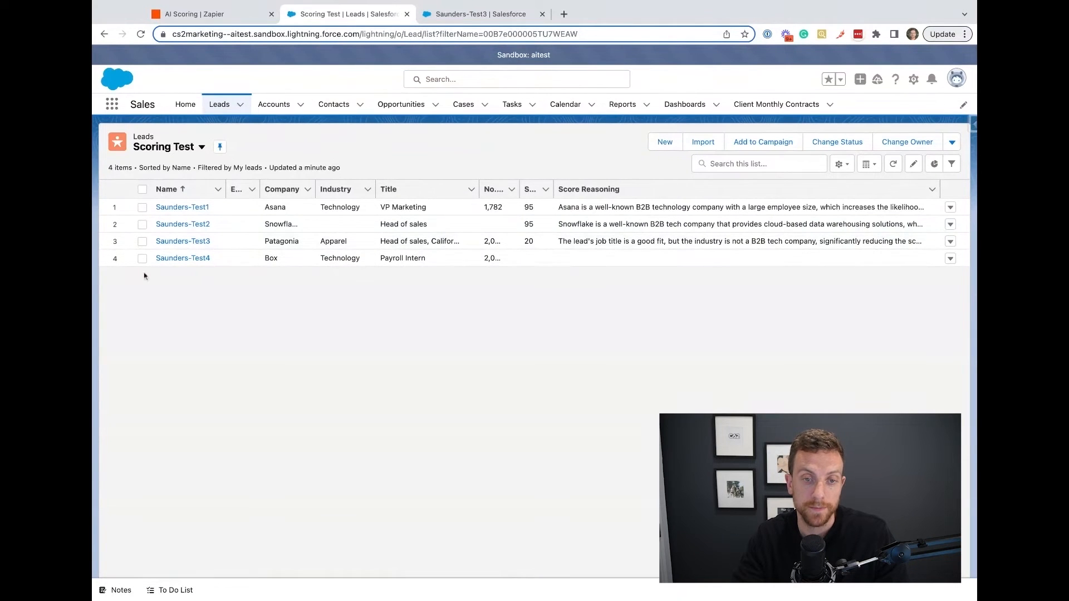
Switch to Zapier and choose Record H, the Box lead, as the test record for the New Record trigger.
scroll(373, 286, "up", 10)
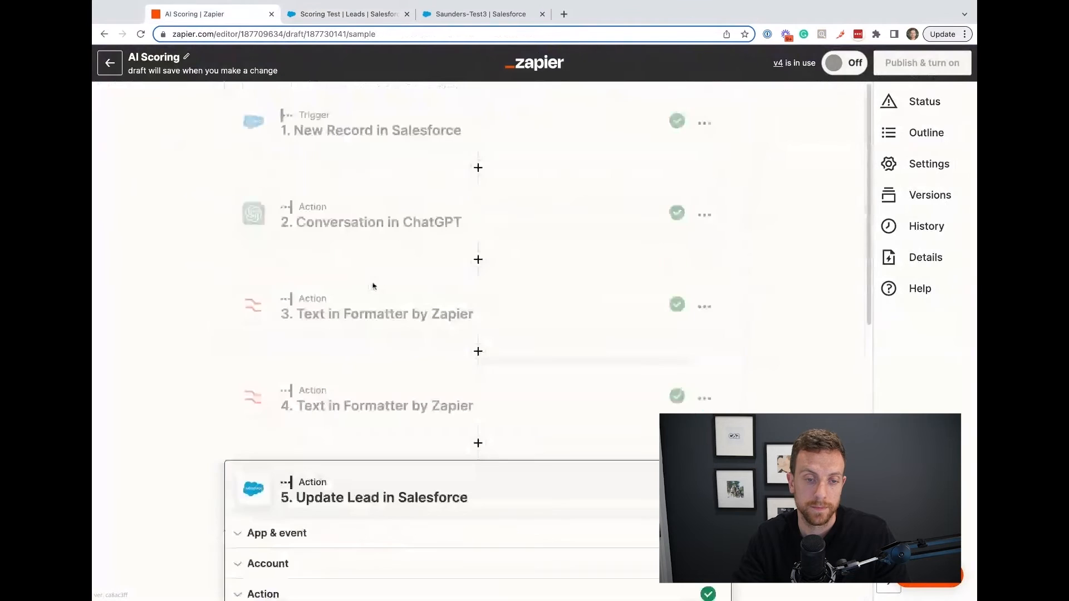
left_click(422, 111)
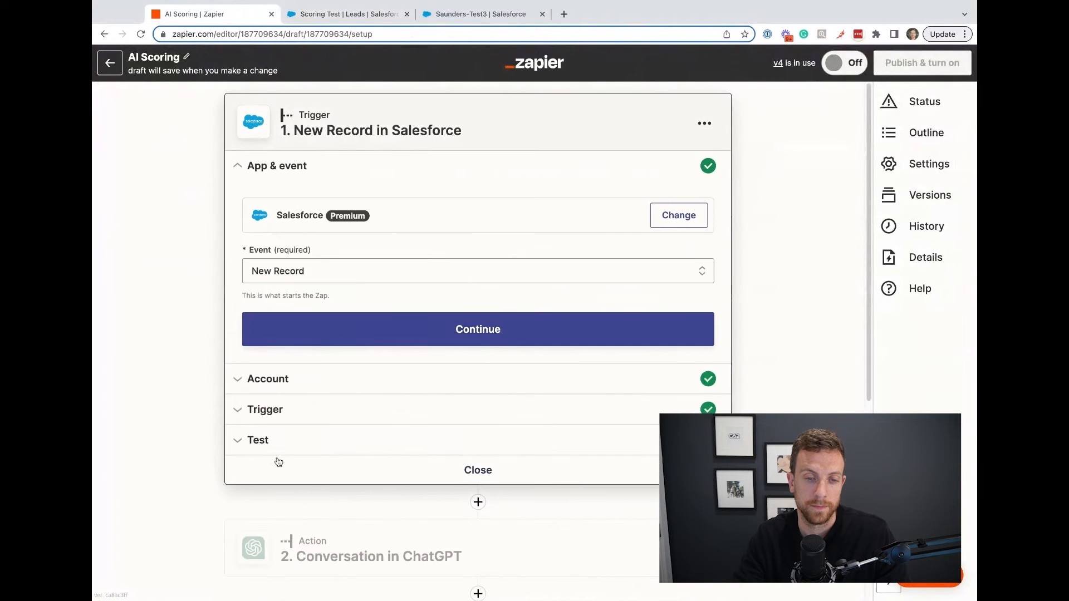
left_click(261, 438)
scroll(195, 375, "down", 2)
left_click(408, 235)
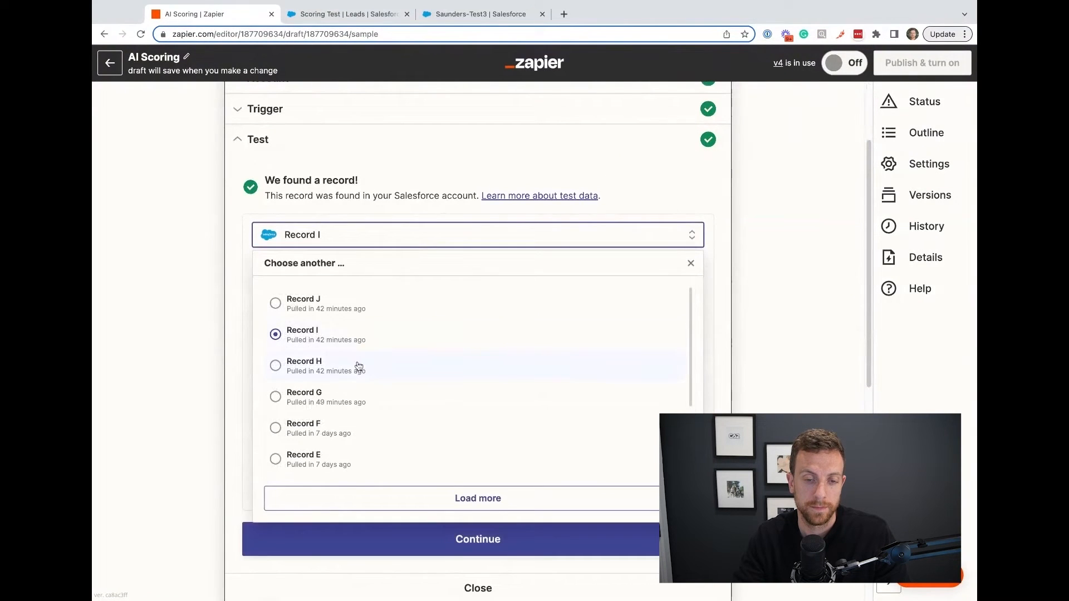
left_click(424, 351)
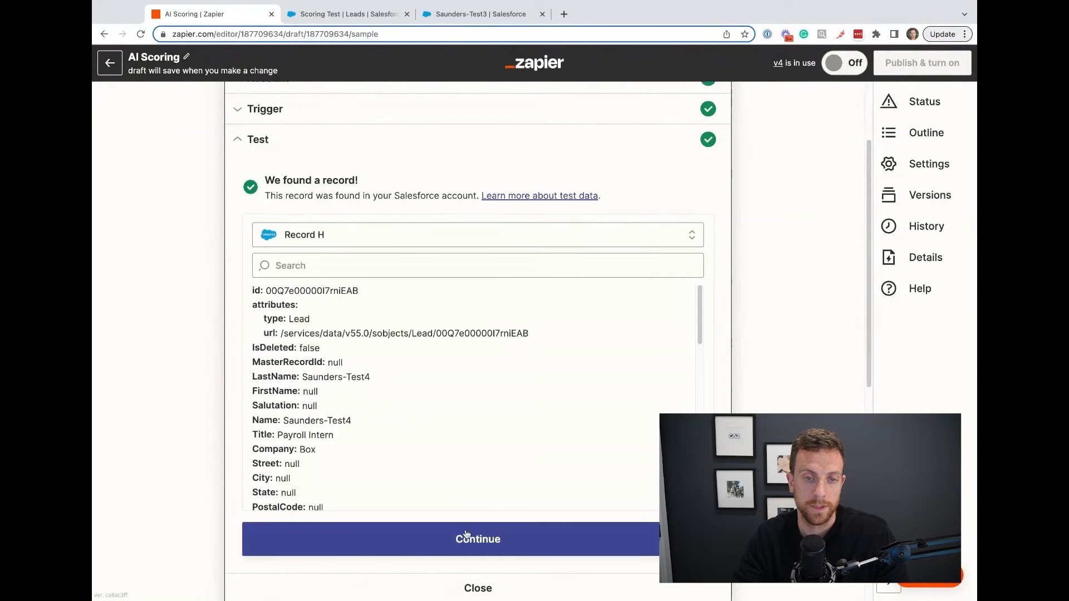
left_click(452, 534)
Retest the ChatGPT conversation step with the Box lead and continue past its response.
scroll(195, 406, "down", 5)
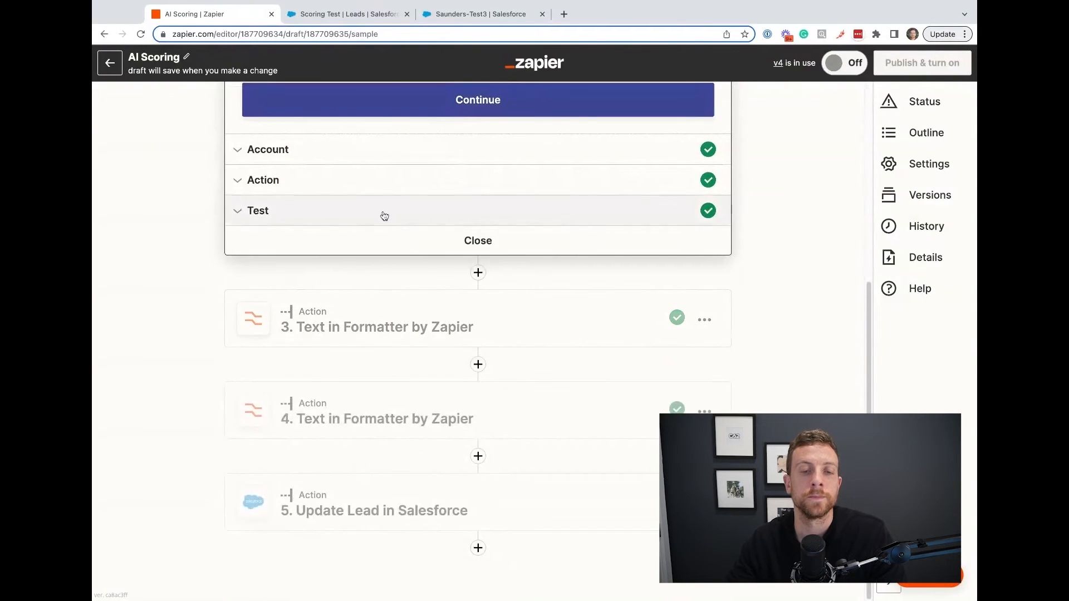
left_click(384, 211)
left_click(294, 449)
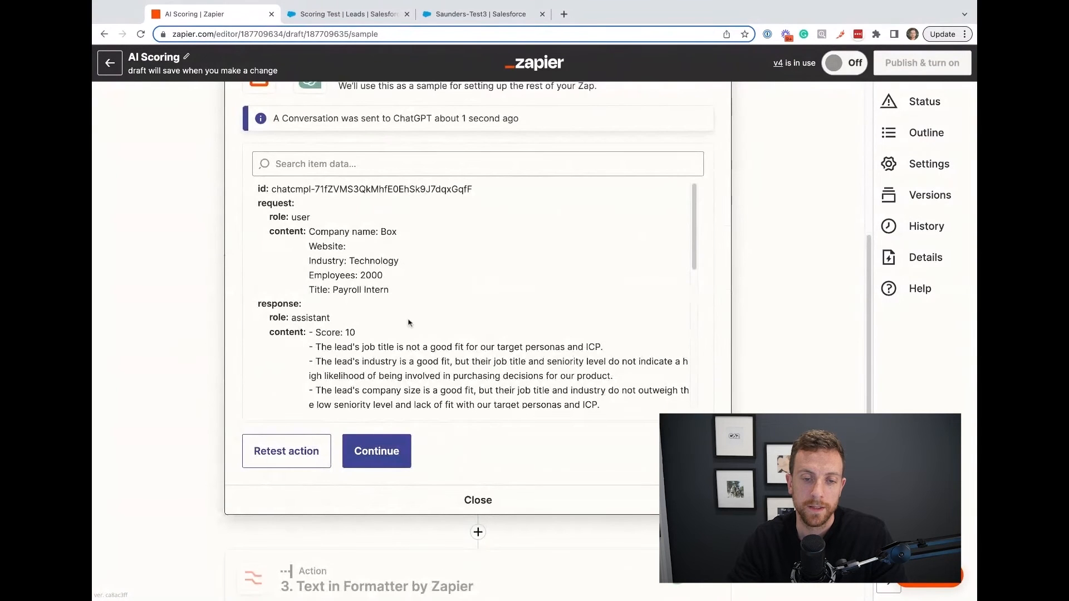
scroll(381, 341, "down", 1)
left_click(383, 441)
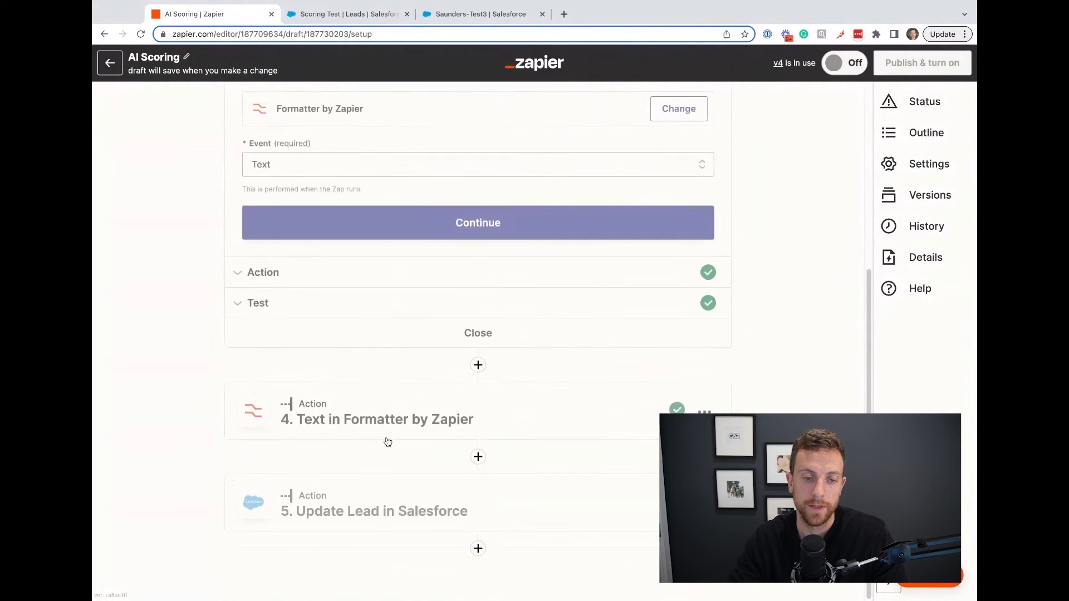
Retest both Formatter text steps, the reasoning split and the score extraction, with the ChatGPT response for the Box lead.
left_click(260, 393)
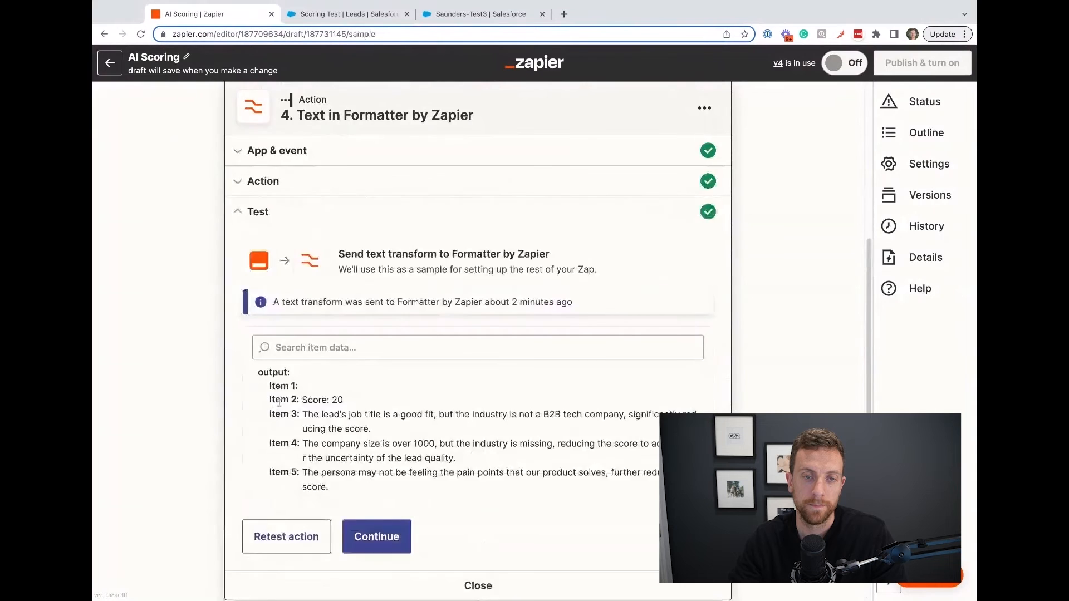
left_click(286, 375)
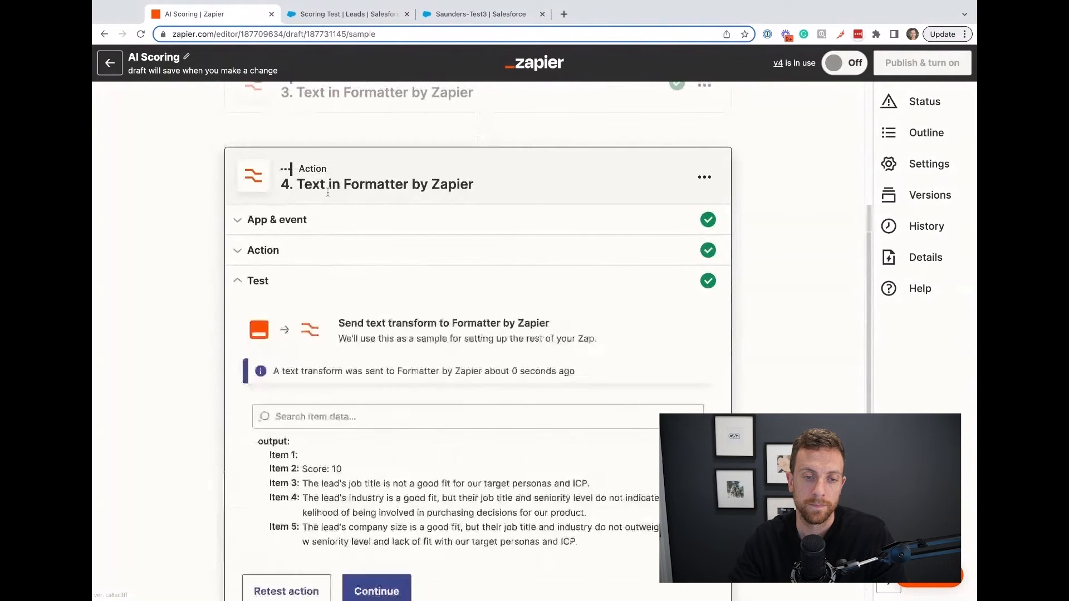
left_click(341, 174)
left_click(281, 327)
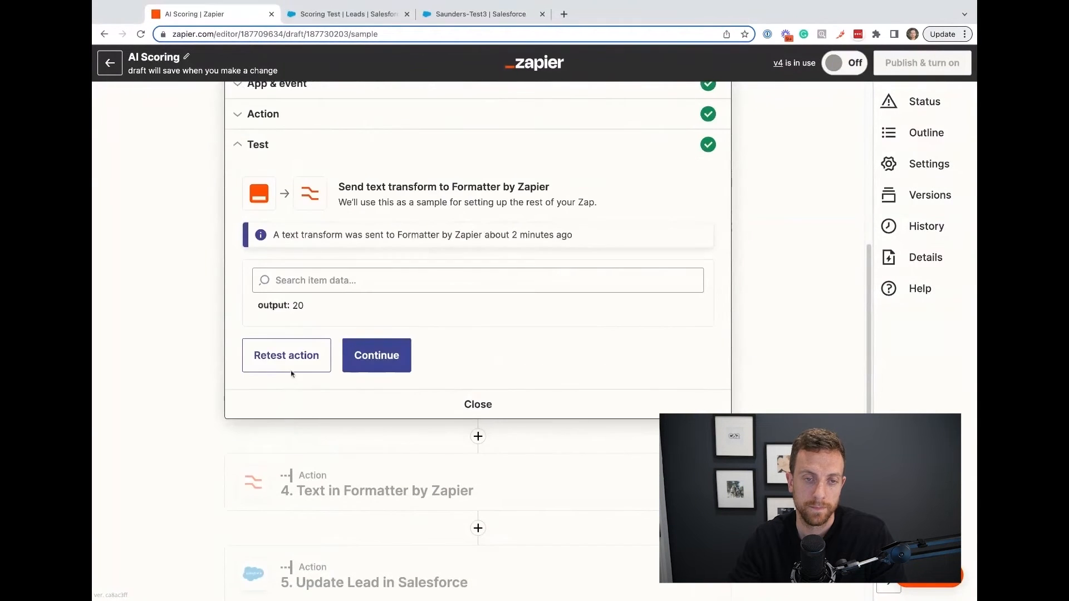
left_click(284, 353)
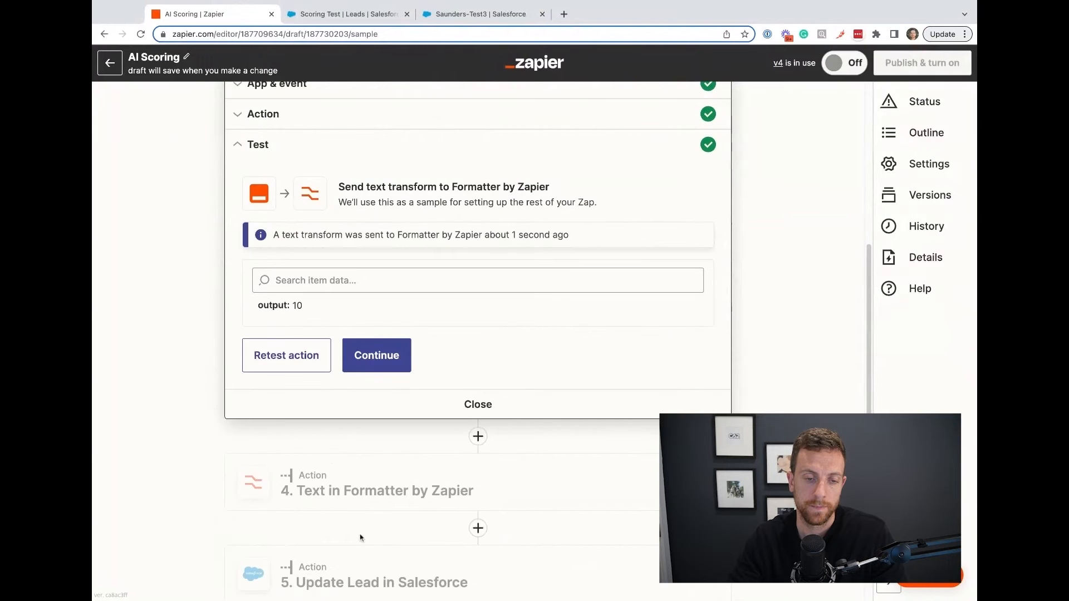
Retest the Update Lead step for the Box lead and check the Scoring Test list in Salesforce.
left_click(300, 511)
left_click(275, 481)
scroll(217, 490, "down", 5)
left_click(281, 491)
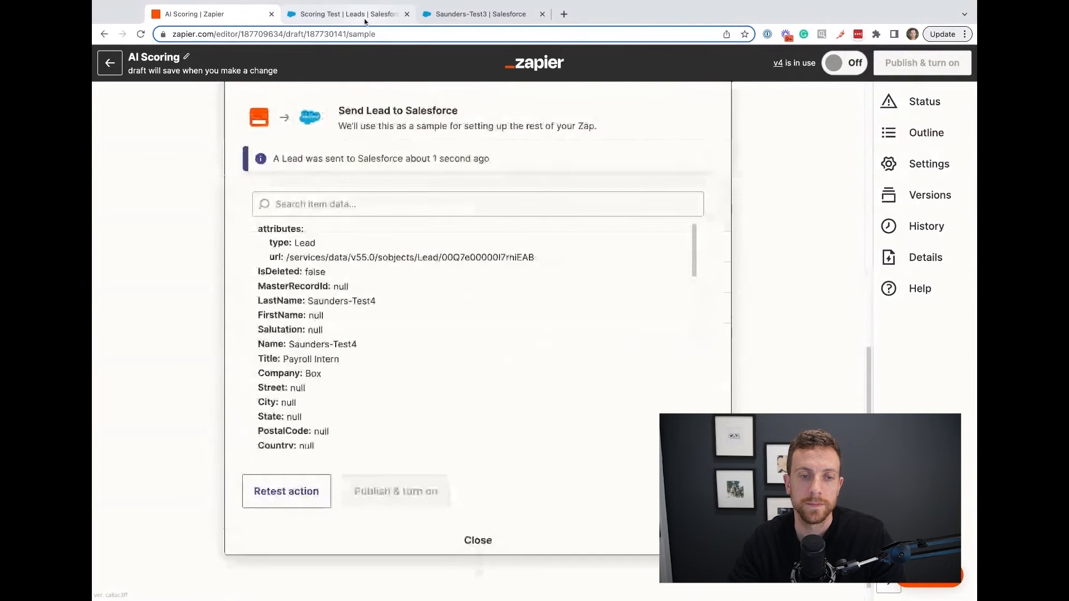
left_click(345, 14)
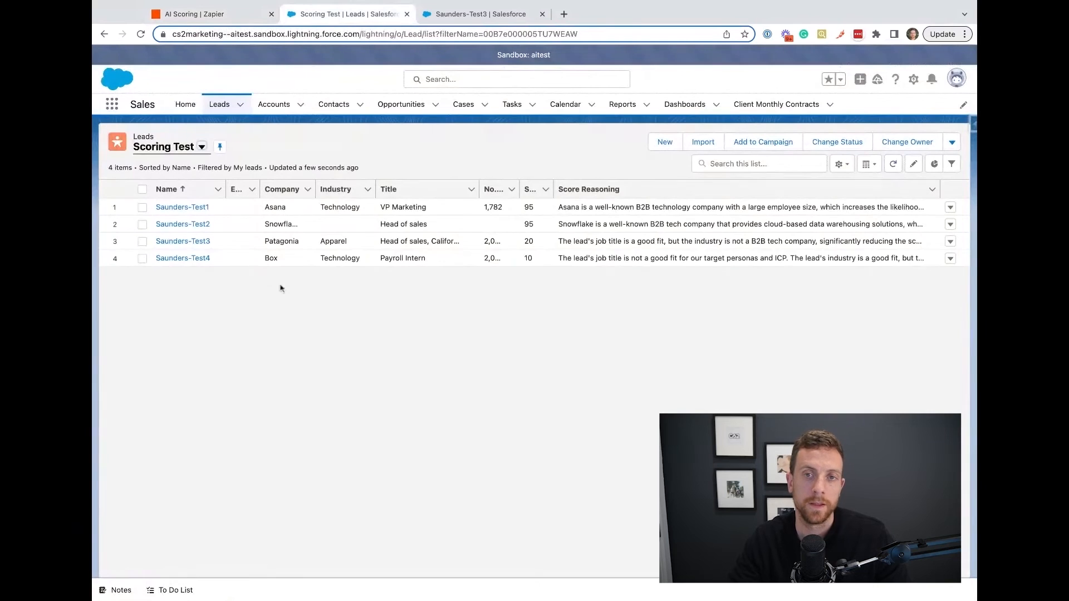
Open the Box lead's record separately and examine its Score, Score Reasoning and additional company information.
left_click(183, 258, "super")
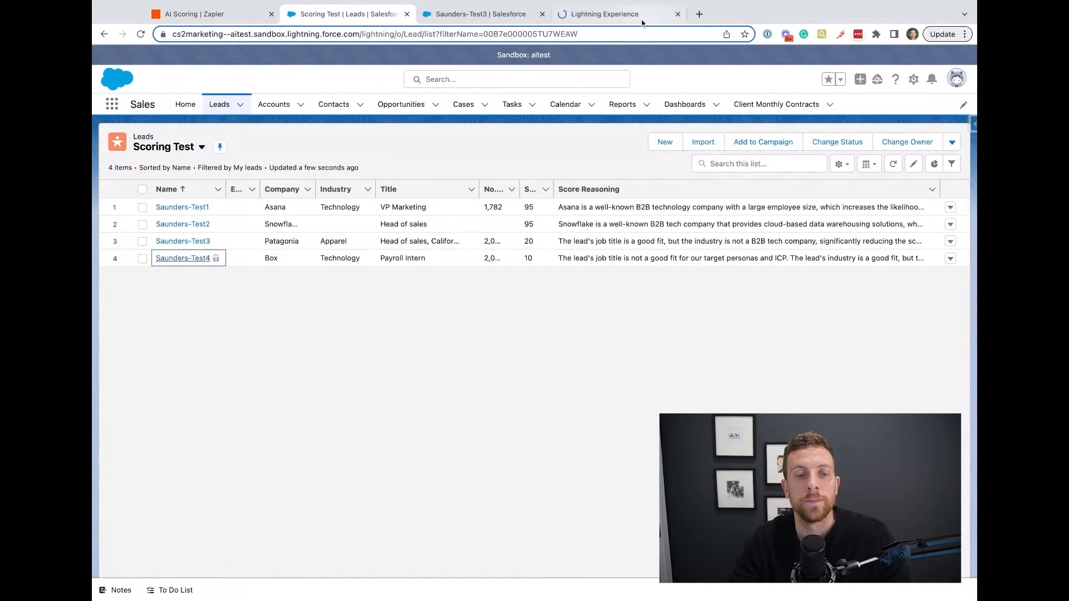
left_click(497, 14)
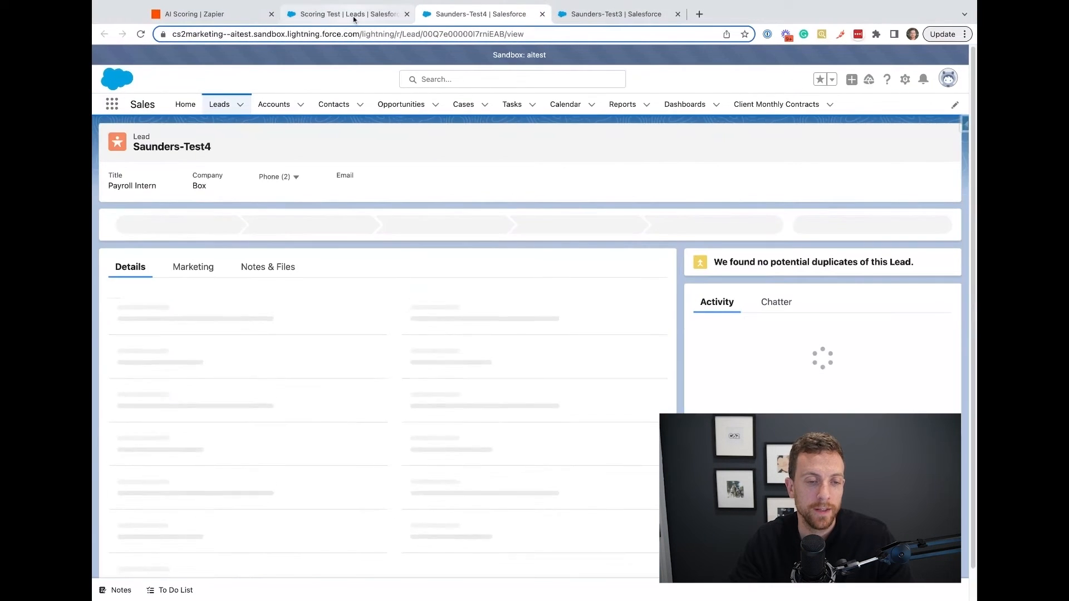
scroll(289, 374, "down", 1)
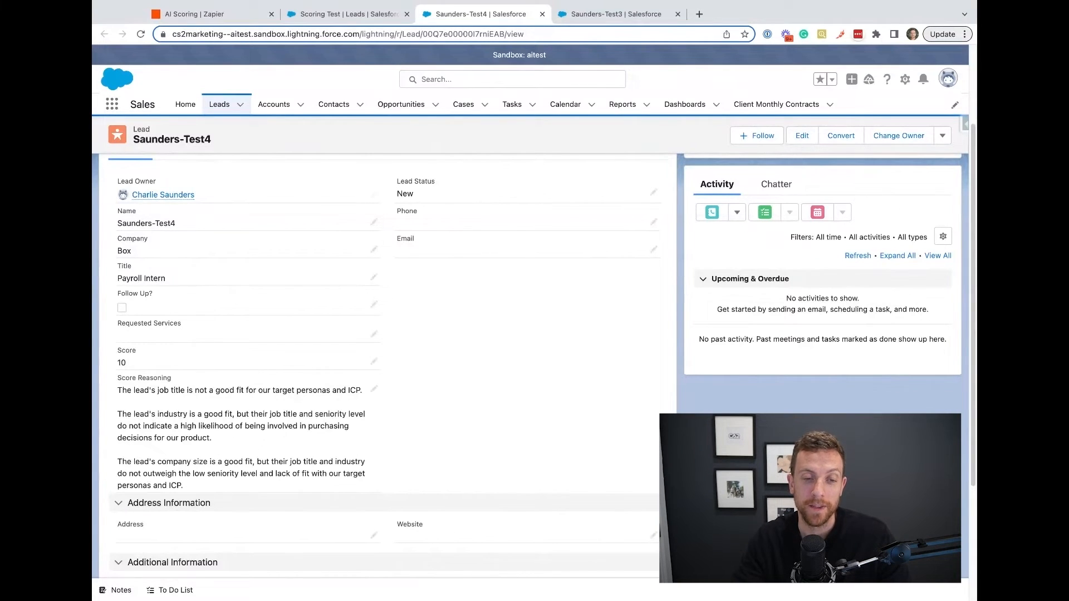
scroll(384, 361, "down", 5)
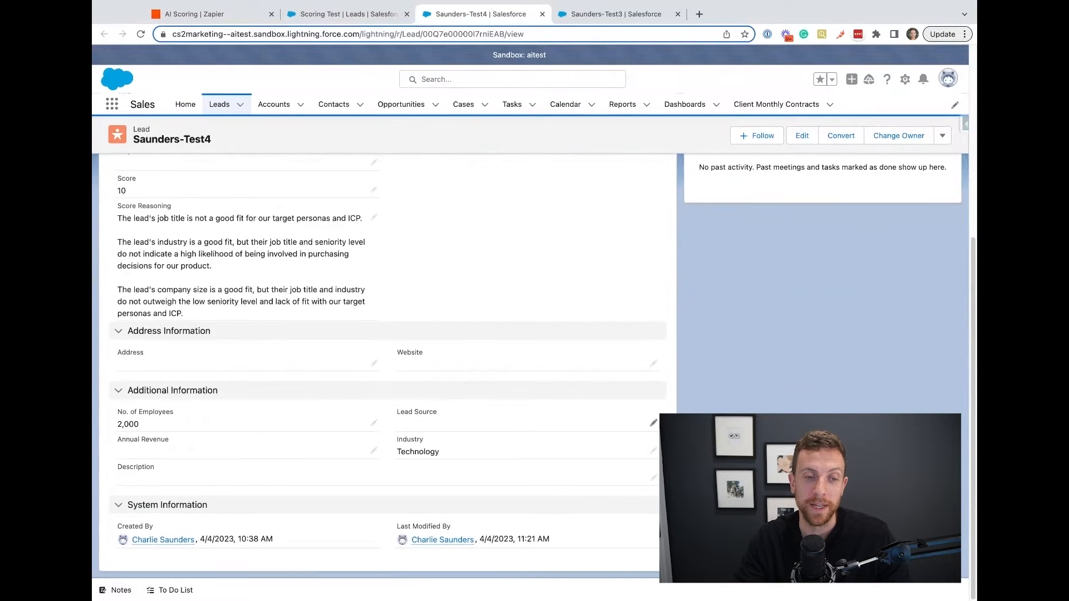
scroll(179, 268, "up", 5)
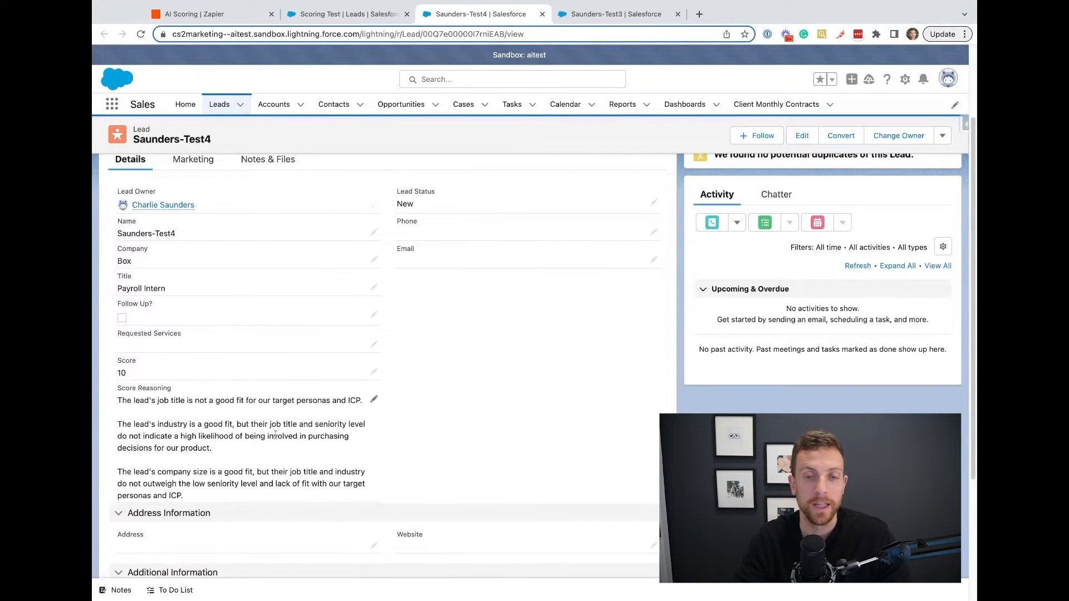
scroll(243, 414, "down", 1)
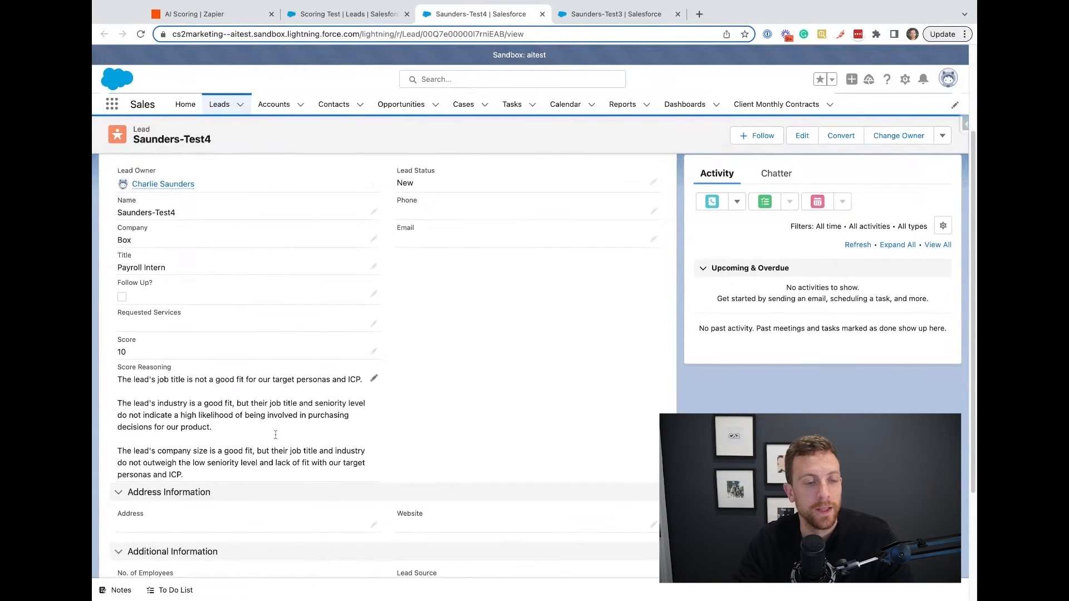